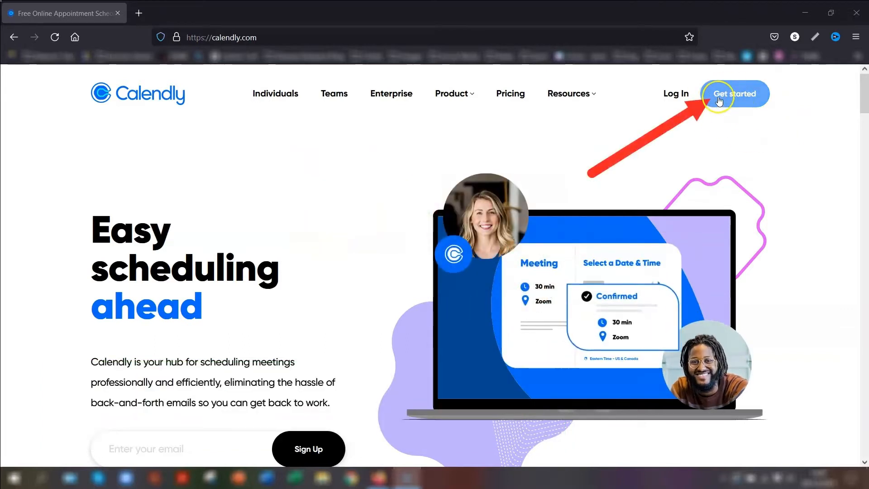
Sign up for a free Calendly account using an email address
left_click(732, 93)
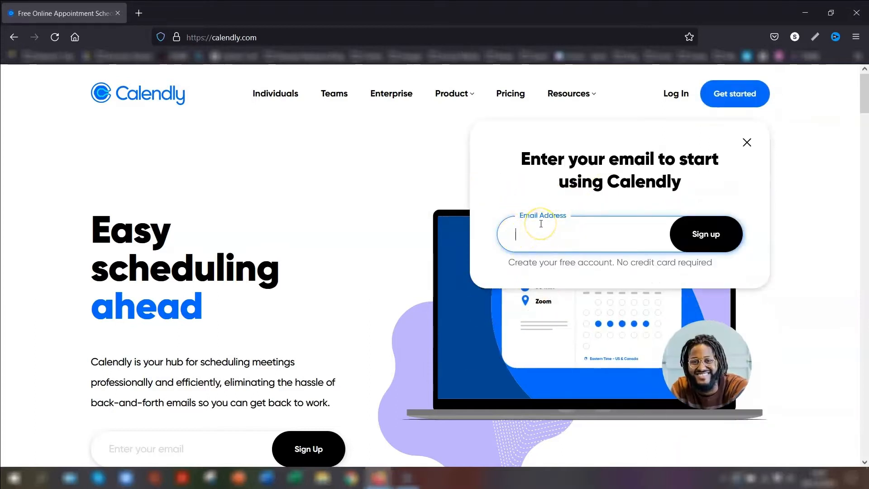
left_click(706, 233)
left_click(560, 234)
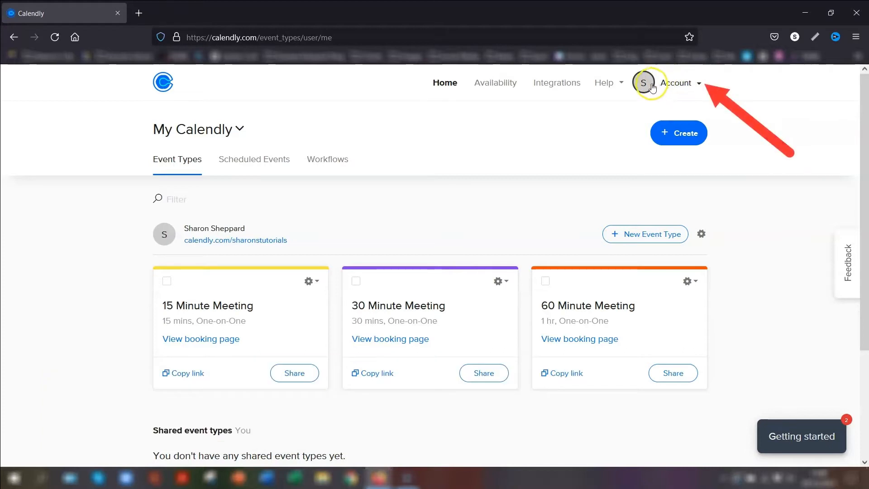
In Account Settings, append 'Thanks!' to the profile welcome message and save the changes
left_click(674, 84)
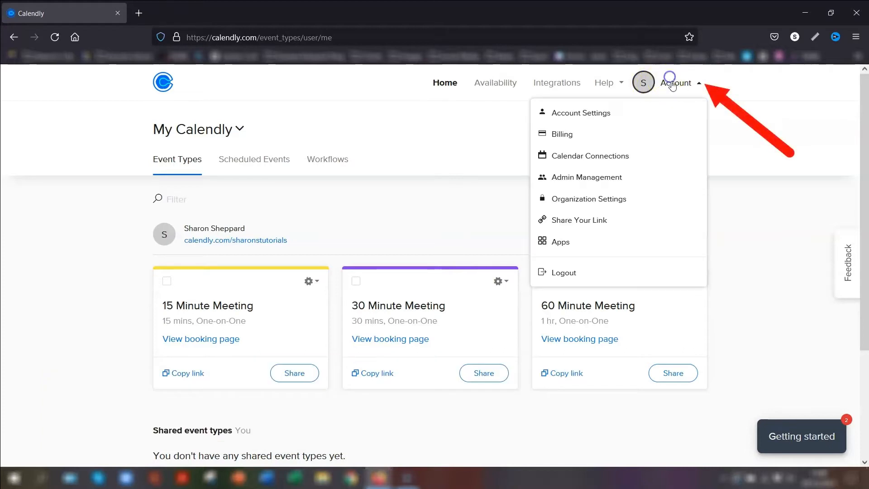
left_click(578, 116)
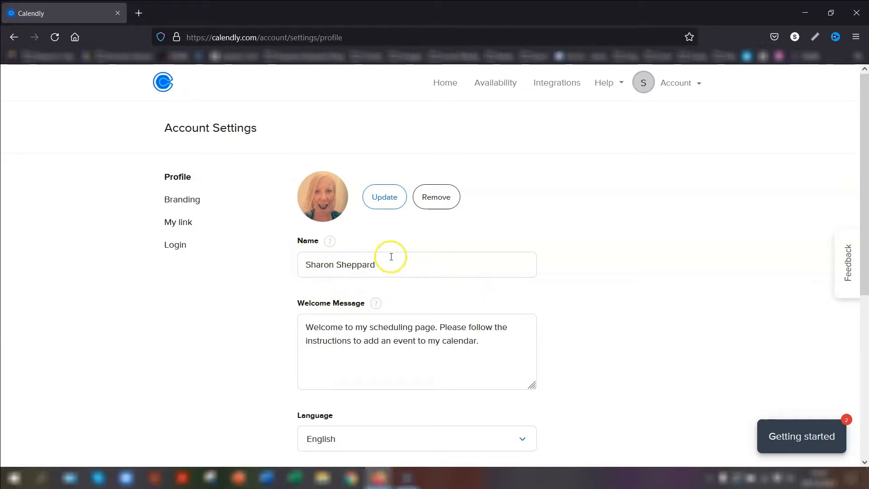
scroll(394, 295, "down", 2)
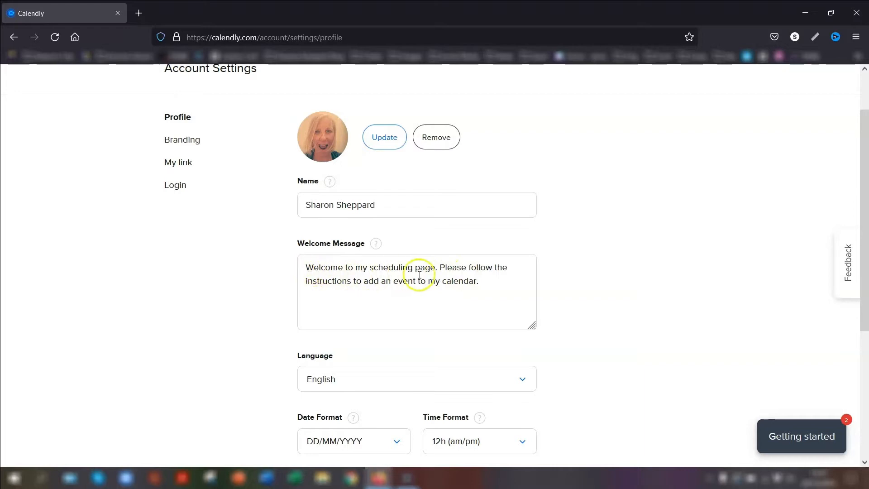
left_click(488, 281)
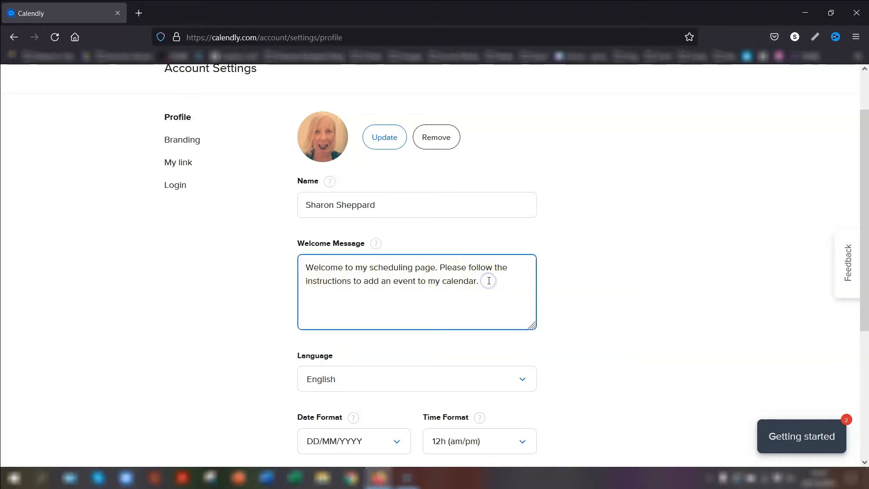
type("Thanks!")
scroll(466, 333, "down", 2)
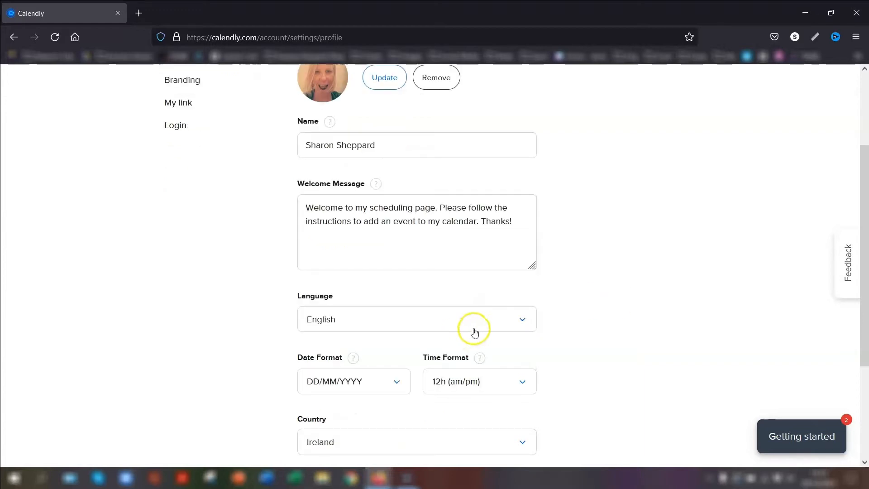
scroll(471, 331, "down", 3)
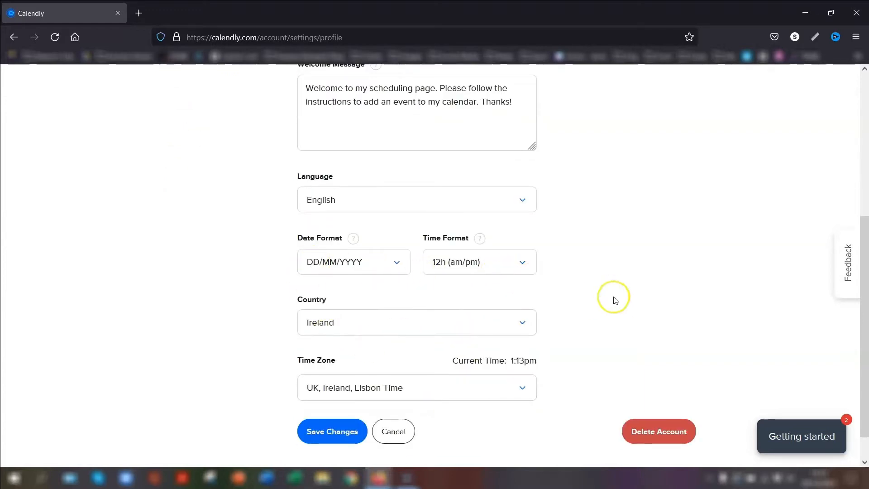
scroll(605, 308, "down", 1)
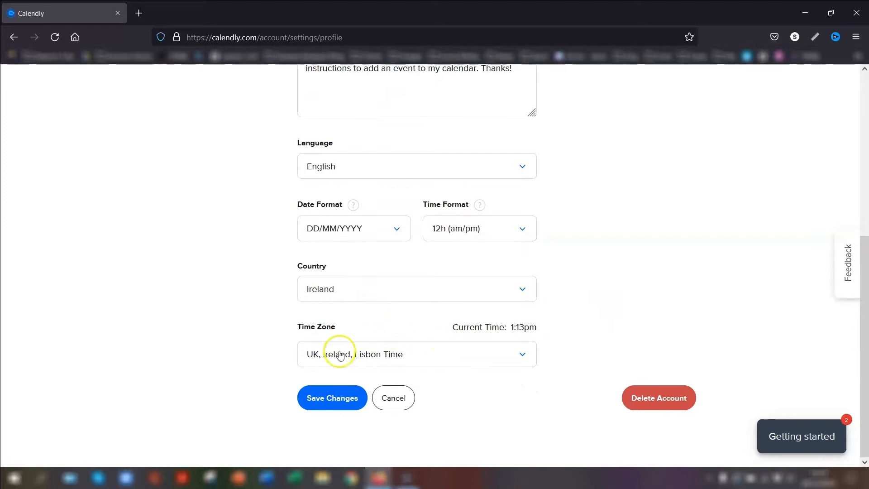
left_click(335, 400)
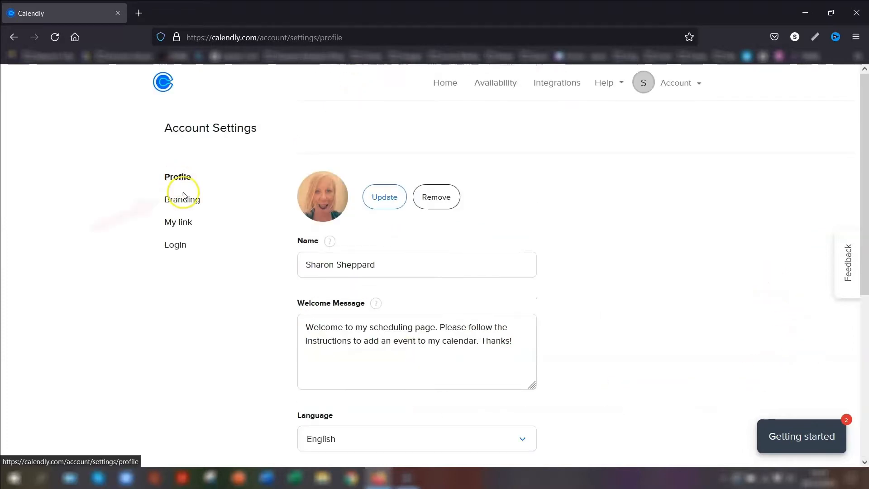
Save the Branding settings with an uploaded logo, and save the personal scheduling link unchanged
left_click(176, 204)
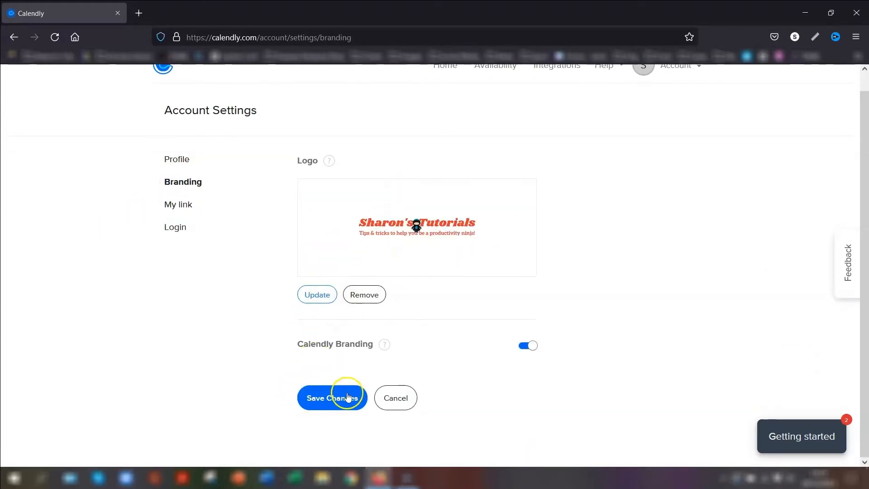
left_click(331, 399)
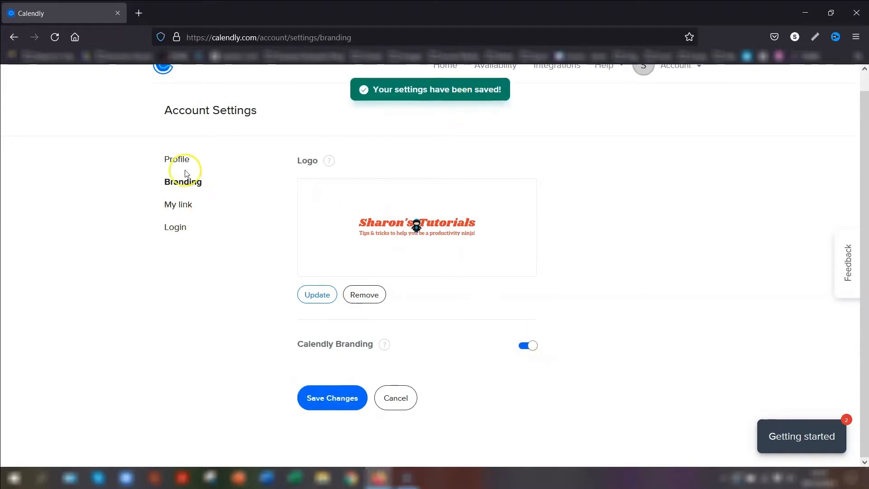
left_click(177, 205)
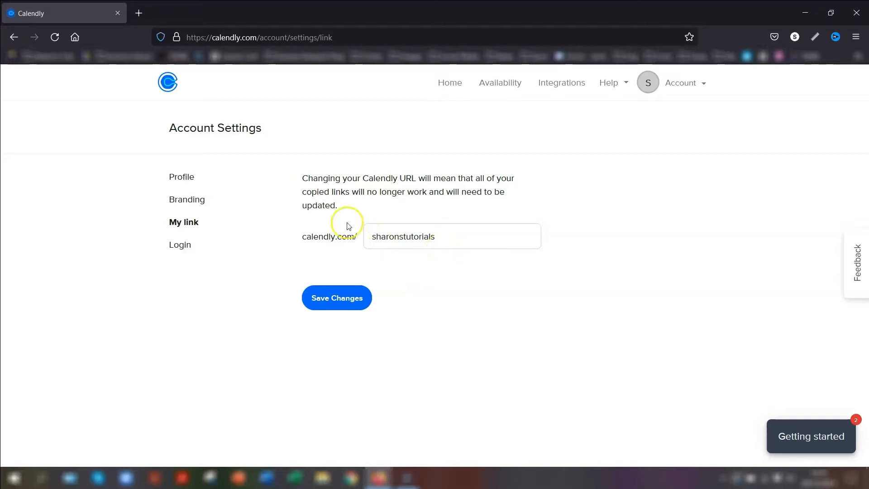
left_click(340, 298)
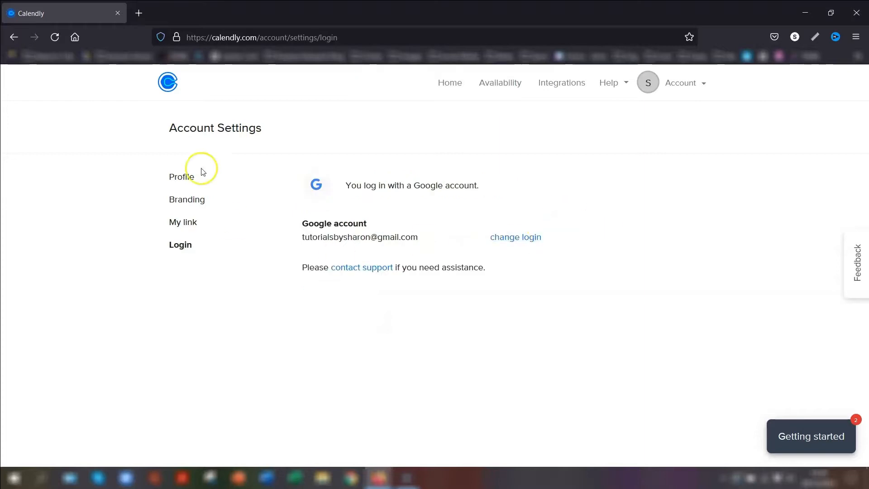
Add a Google Calendar account under Calendar Connections, then go back Home
left_click(675, 85)
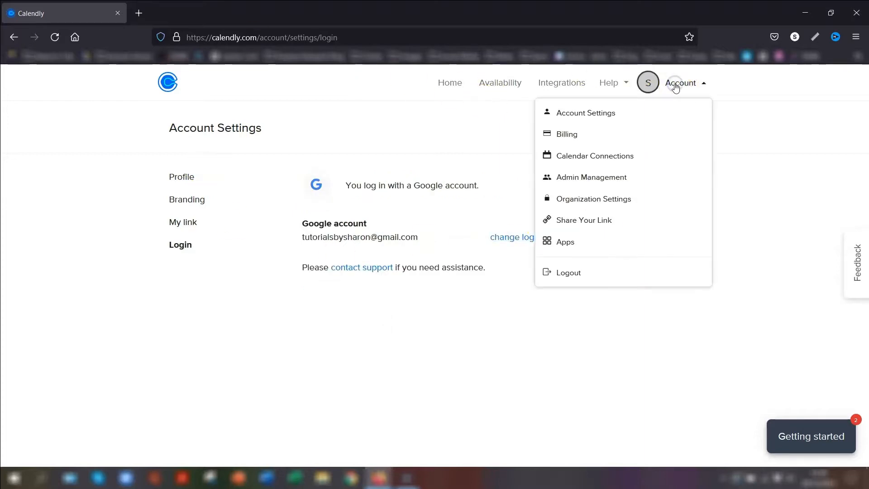
left_click(585, 157)
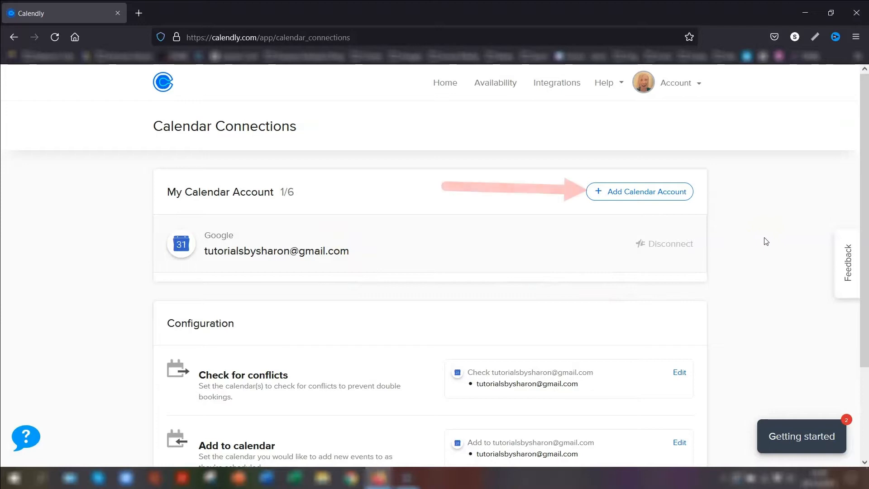
left_click(599, 195)
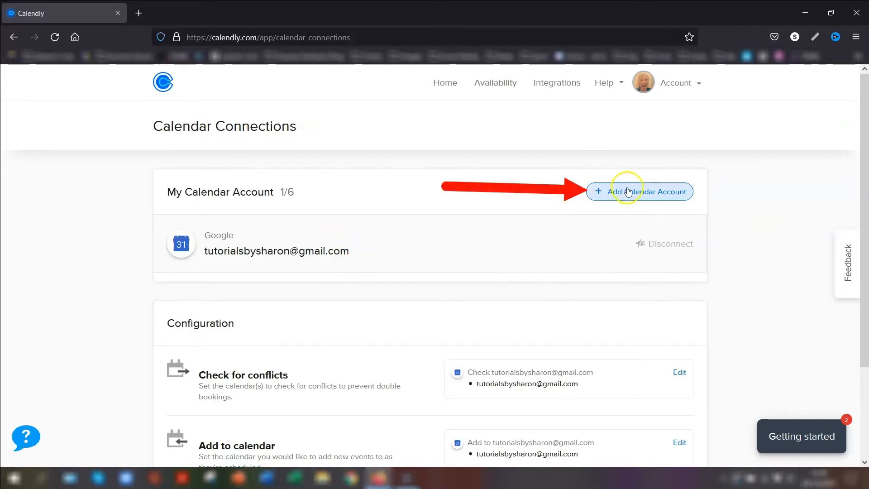
scroll(721, 236, "down", 3)
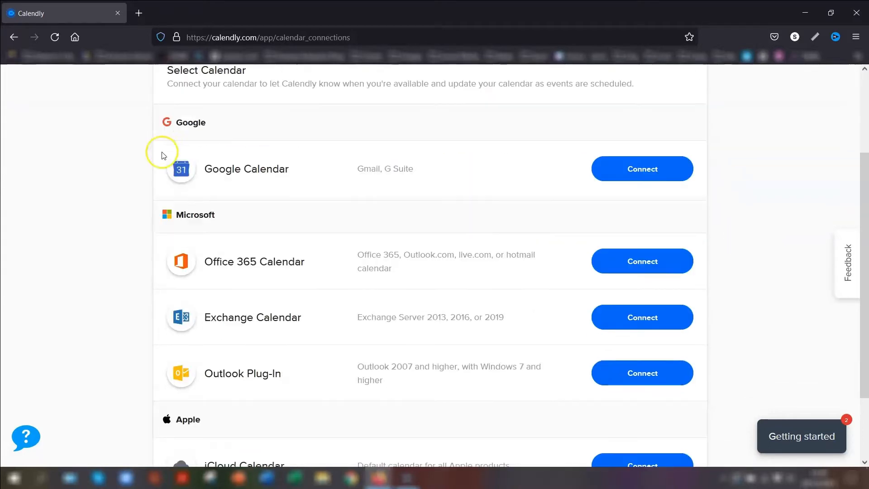
left_click(692, 170)
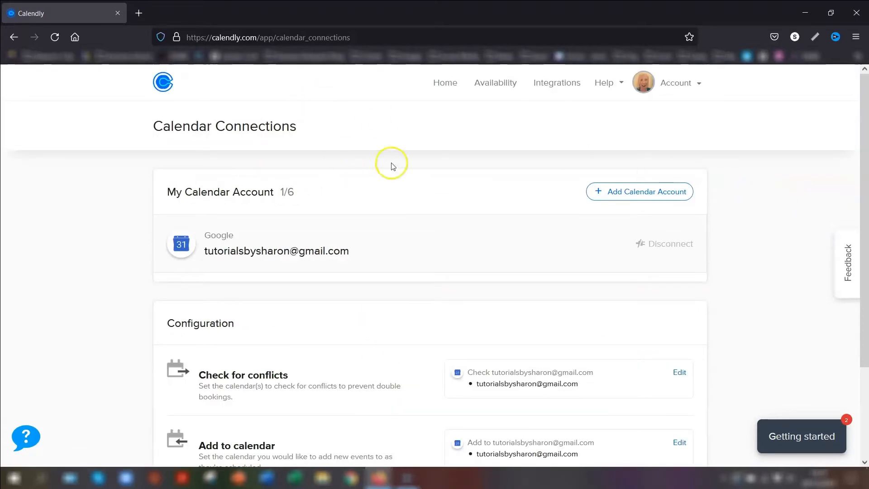
left_click(445, 84)
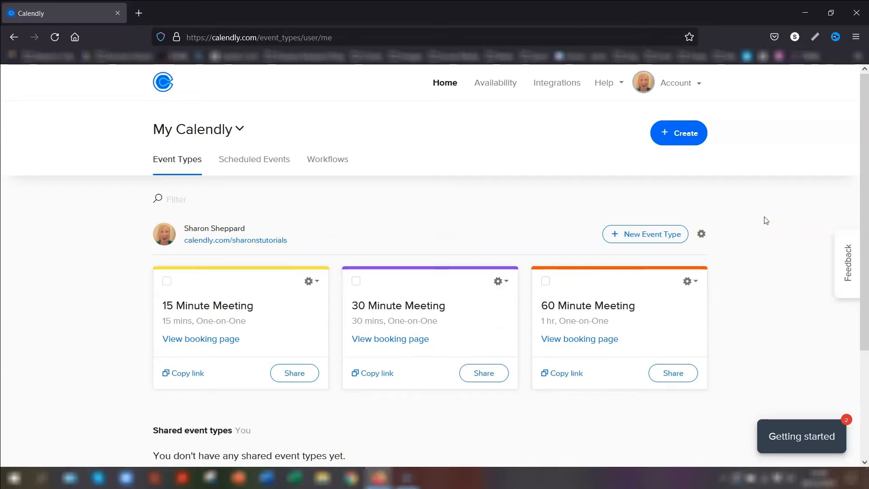
left_click(203, 239)
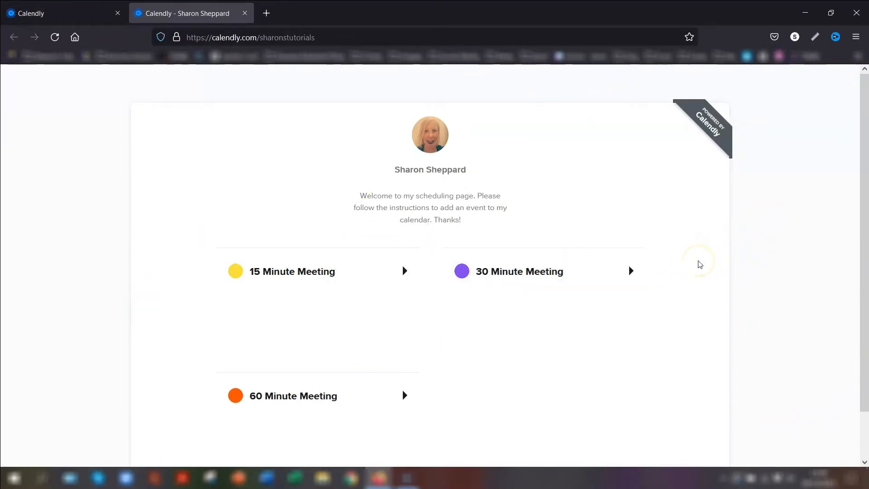
key("ctrl+w")
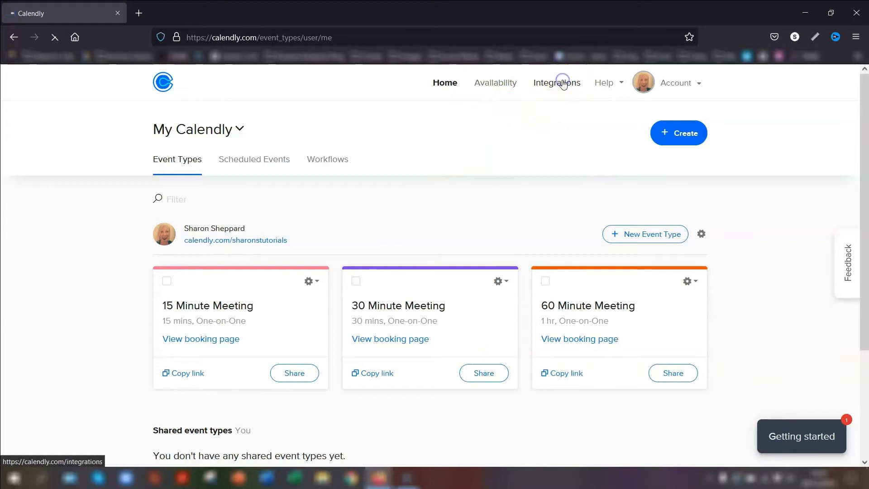
Browse the Integrations page and open the Zoom card's information page
left_click(561, 83)
scroll(832, 210, "down", 10)
scroll(772, 216, "up", 10)
scroll(771, 214, "up", 5)
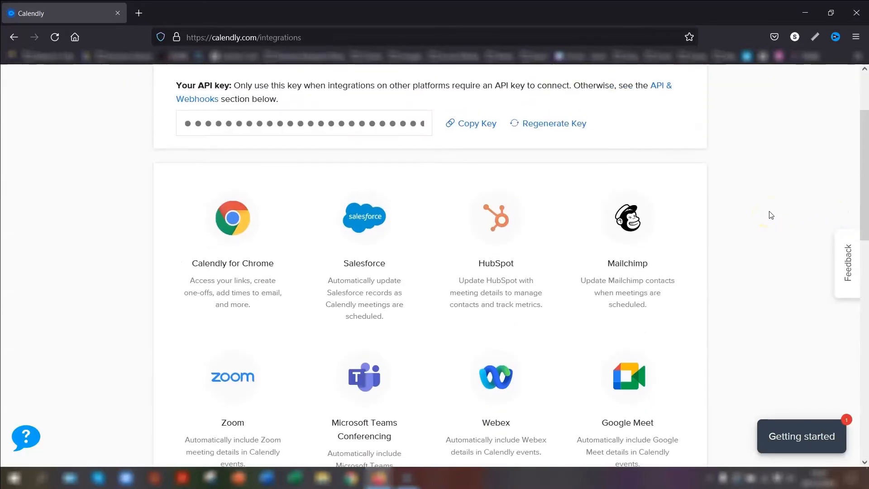
scroll(771, 236, "down", 4)
scroll(771, 237, "up", 1)
scroll(770, 236, "down", 1)
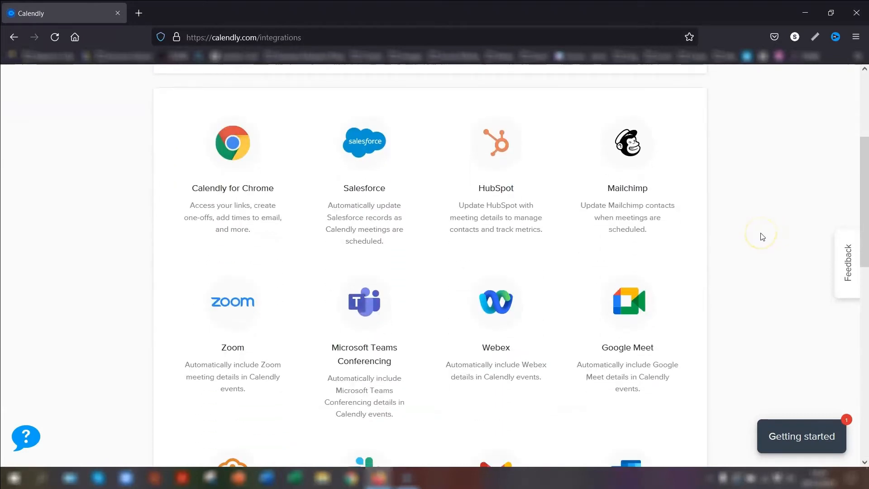
scroll(763, 236, "down", 4)
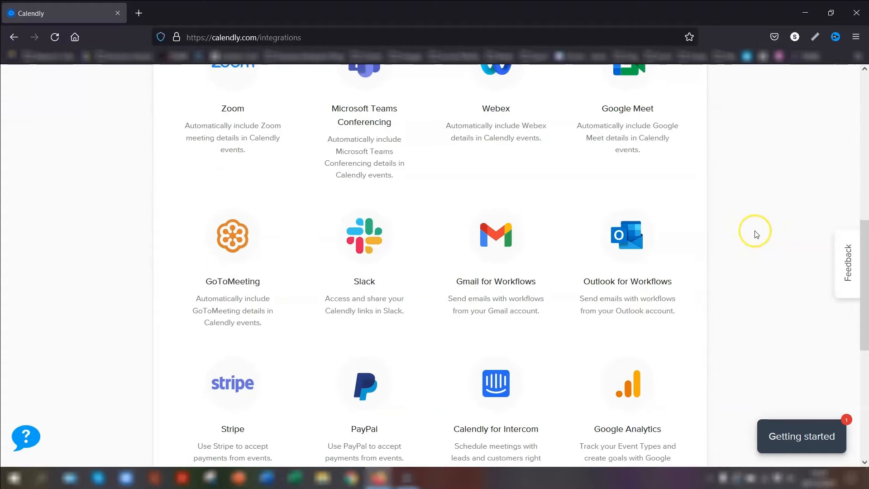
scroll(755, 237, "down", 2)
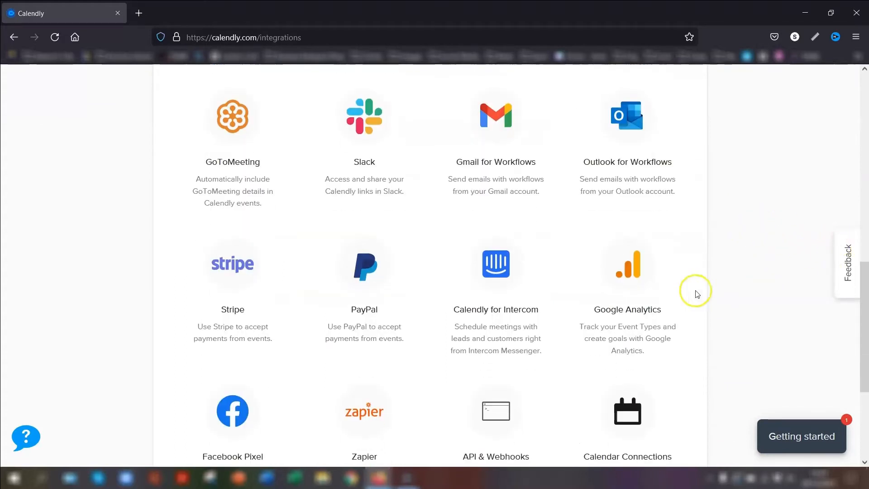
scroll(788, 229, "up", 4)
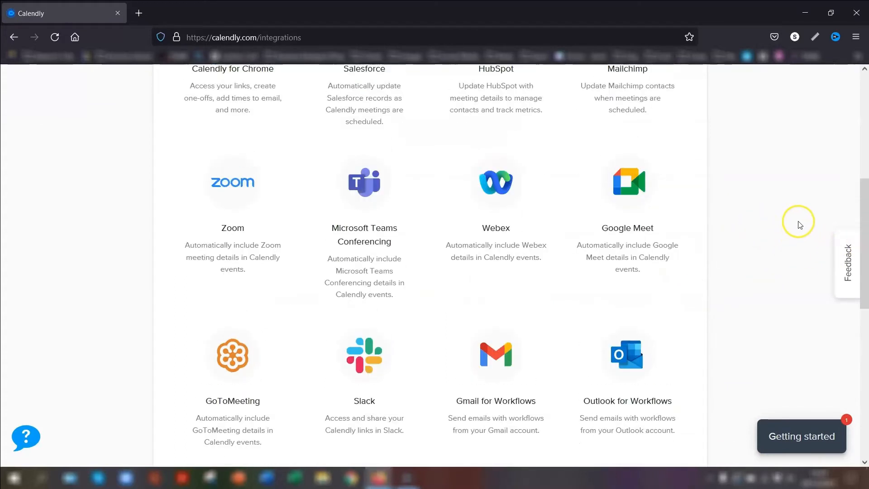
scroll(801, 227, "up", 3)
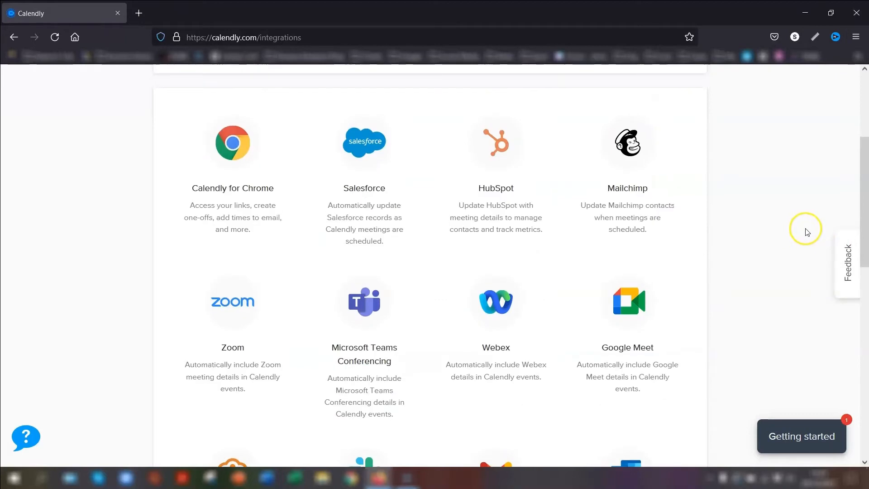
scroll(806, 233, "down", 1)
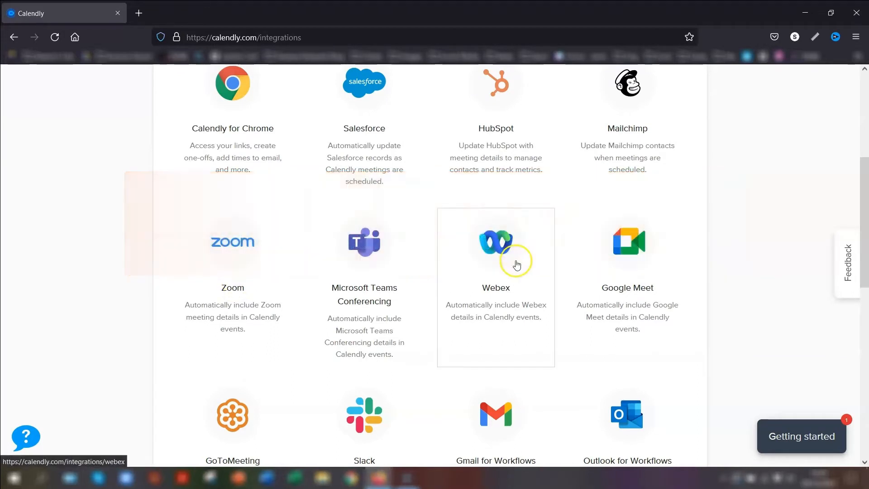
scroll(247, 290, "down", 1)
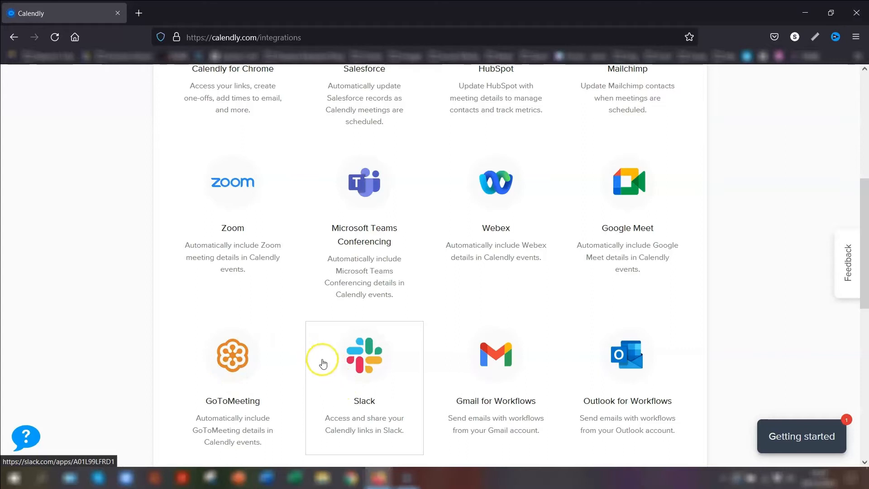
scroll(129, 270, "down", 3)
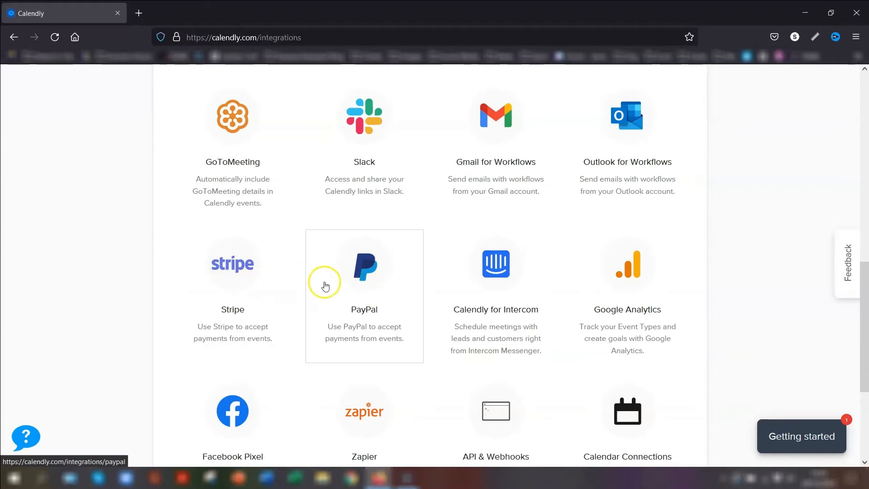
scroll(753, 310, "up", 6)
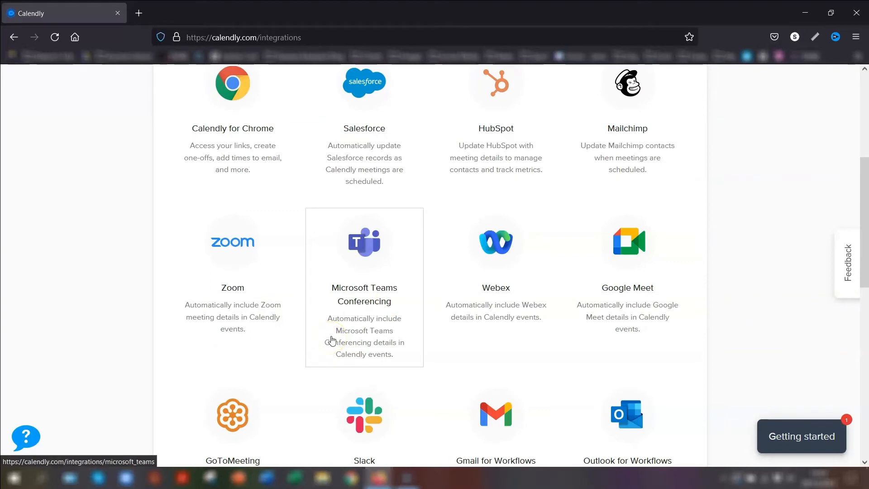
left_click(223, 241)
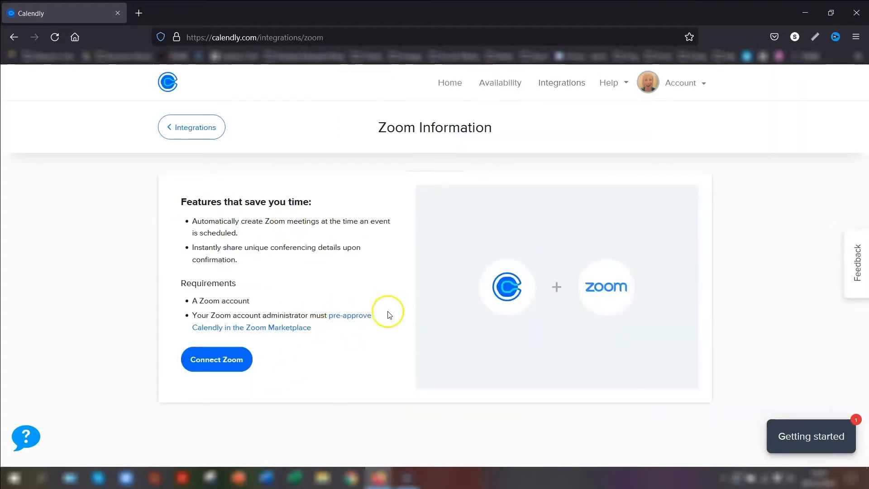
Follow the 'pre-approve Calendly in the Zoom Marketplace' link under Requirements
left_click(368, 321)
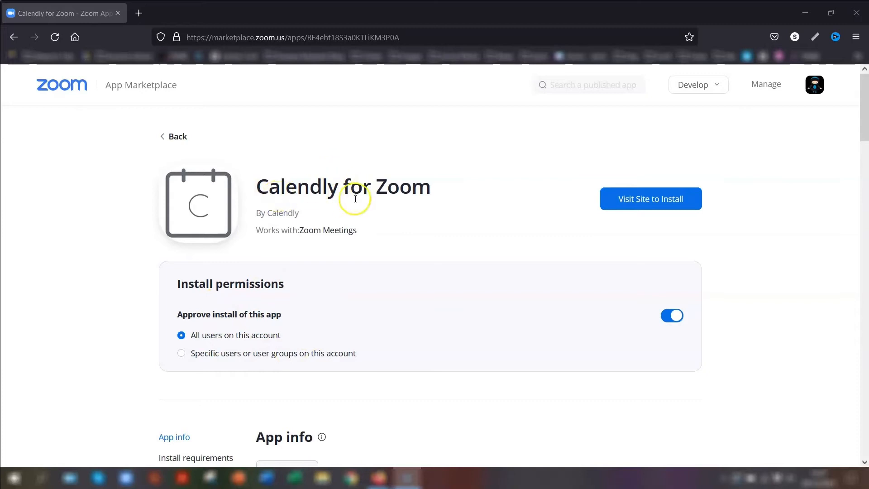
Switch off the Approve install toggle for Calendly for Zoom and confirm Turn off
left_click(674, 315)
left_click(521, 307)
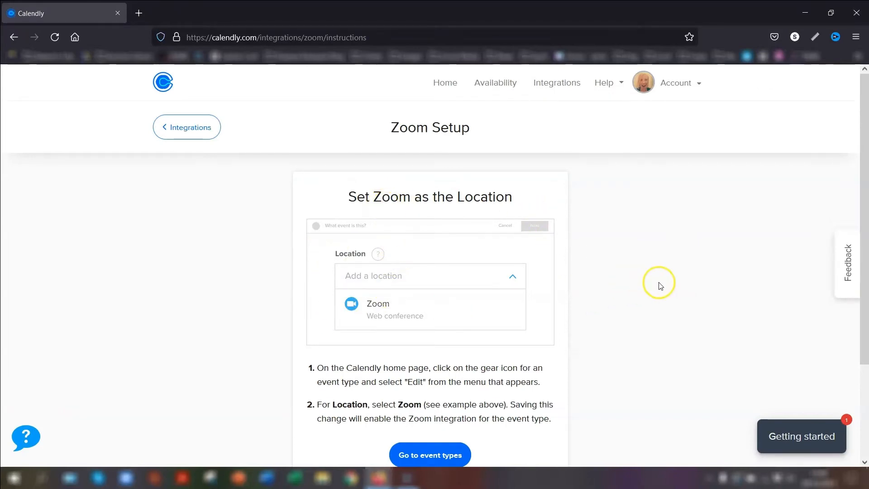
Go back Home to the Event Types page with the 15, 30 and 60 Minute Meetings
scroll(662, 247, "down", 2)
scroll(673, 254, "up", 2)
left_click(443, 86)
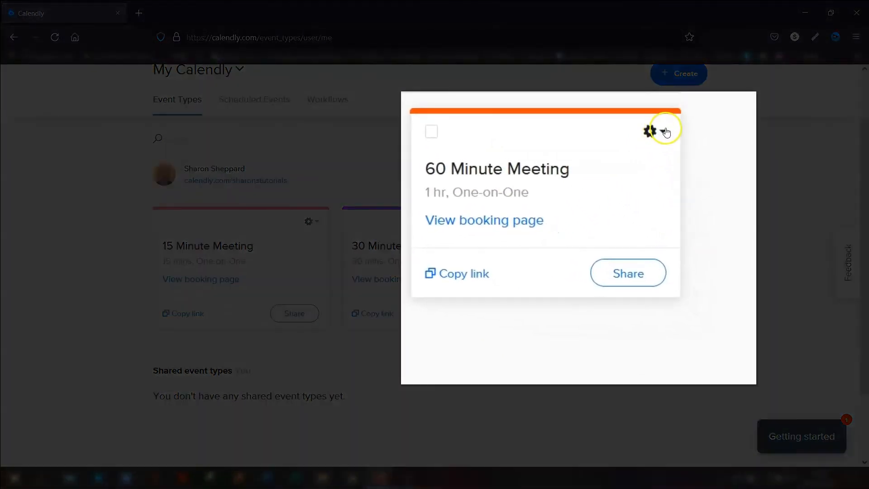
Delete the 60 Minute Meeting from its gear menu and confirm with Yes
left_click(652, 133)
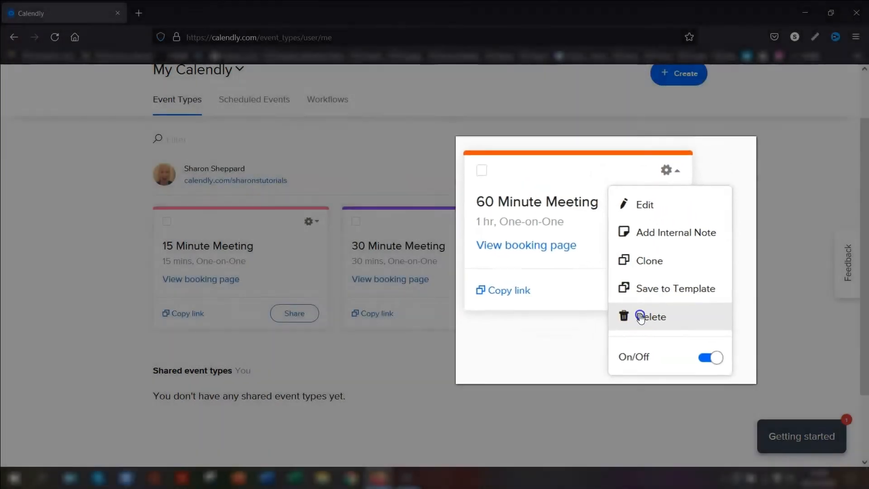
left_click(666, 332)
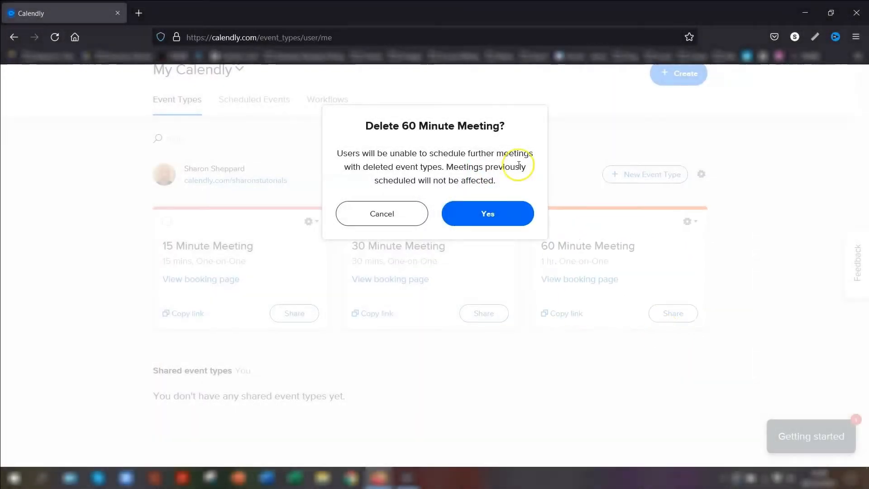
left_click(473, 212)
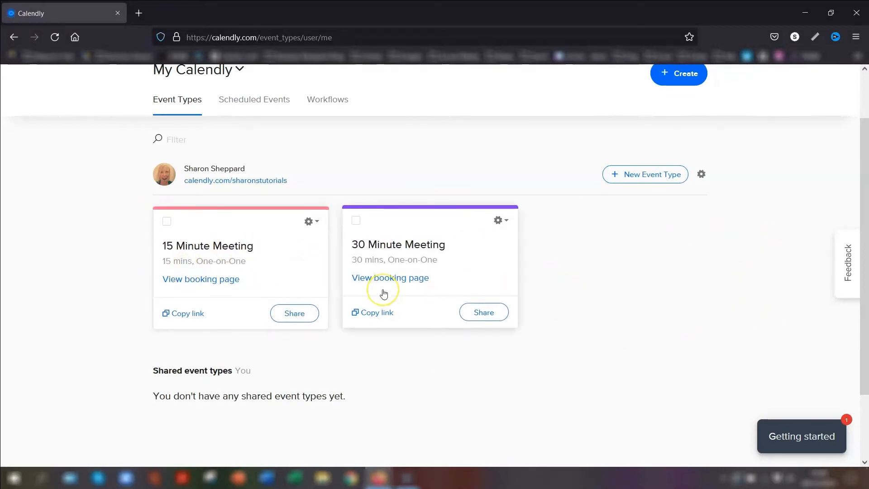
scroll(446, 302, "up", 2)
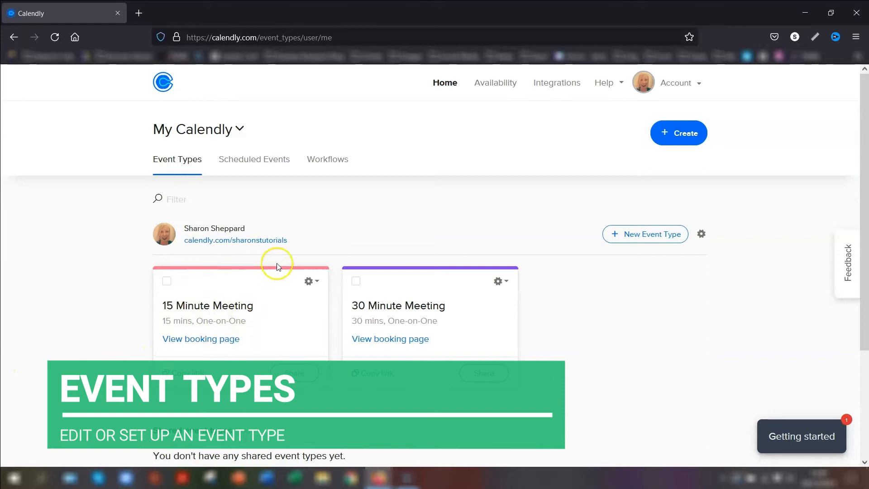
Edit the 15 Minute Meeting and expand its 'What event is this?' section
left_click(311, 281)
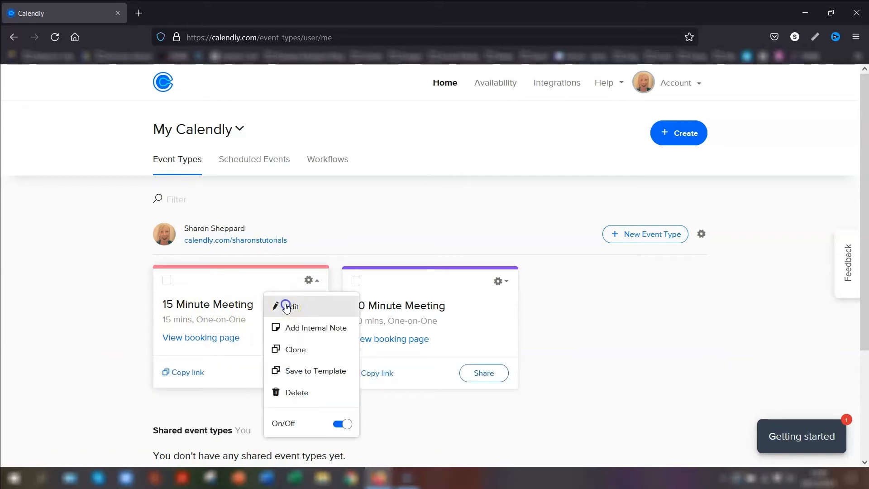
left_click(286, 307)
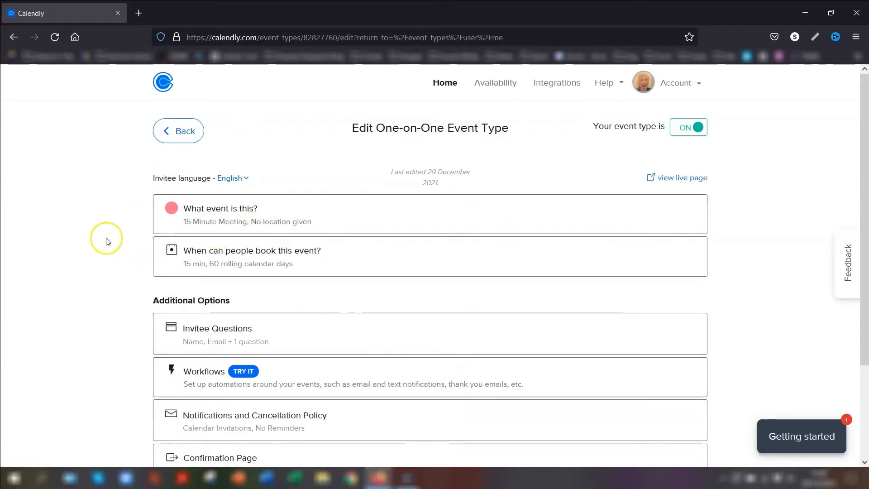
left_click(347, 216)
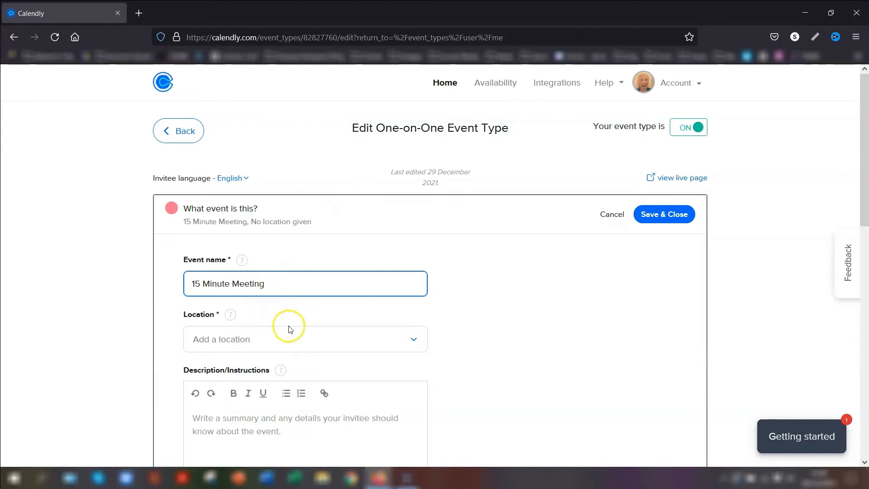
scroll(491, 304, "down", 1)
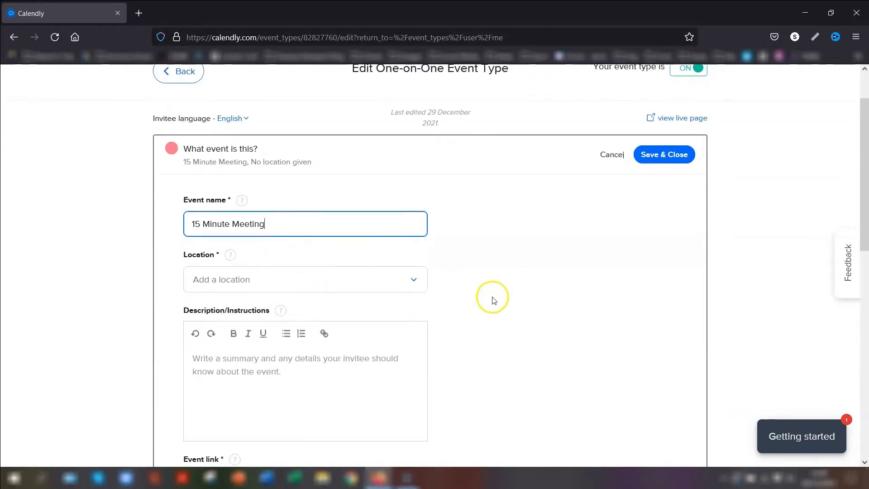
scroll(498, 294, "down", 1)
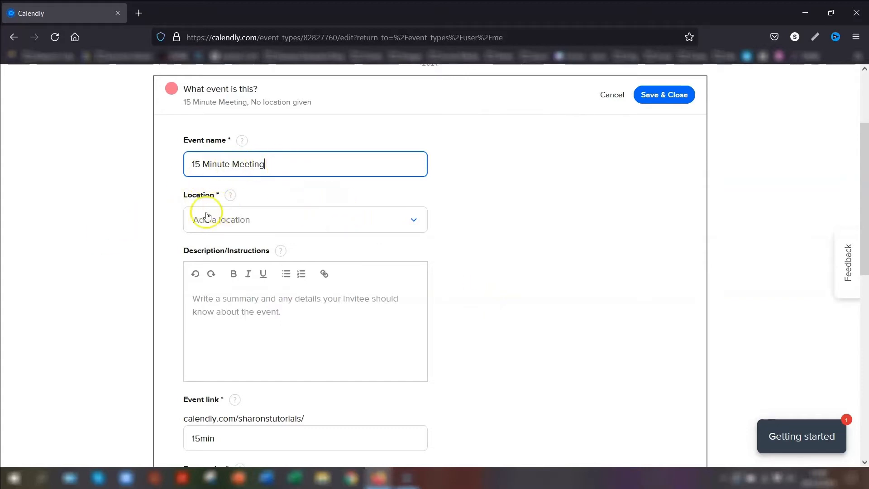
Set the location to Phone call with 'I will call my invitee' and update it
left_click(413, 225)
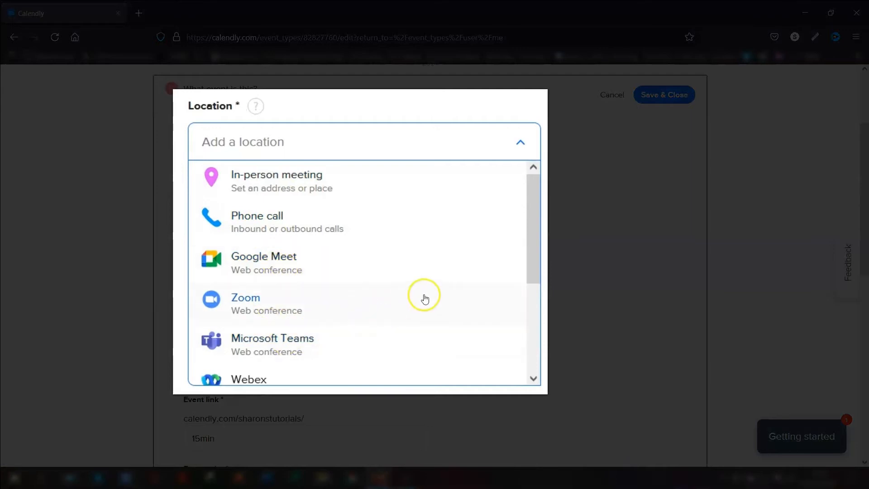
scroll(430, 286, "down", 2)
scroll(423, 289, "down", 1)
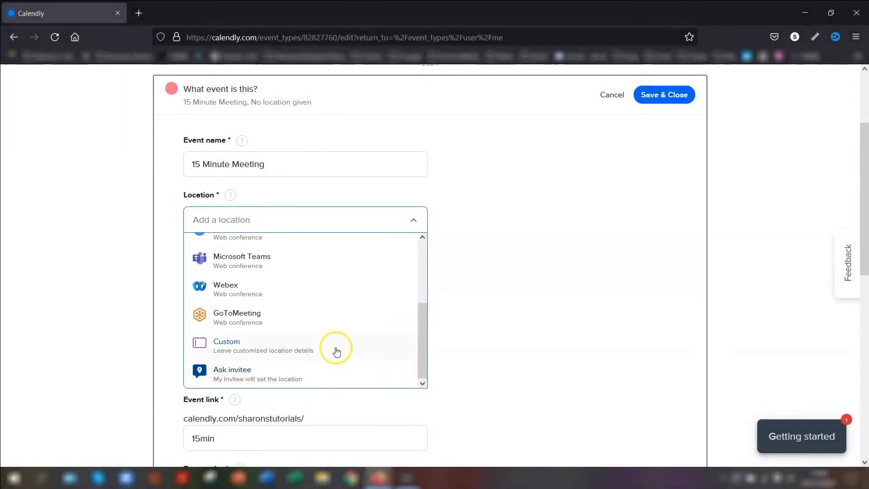
scroll(412, 330, "up", 3)
scroll(421, 263, "up", 1)
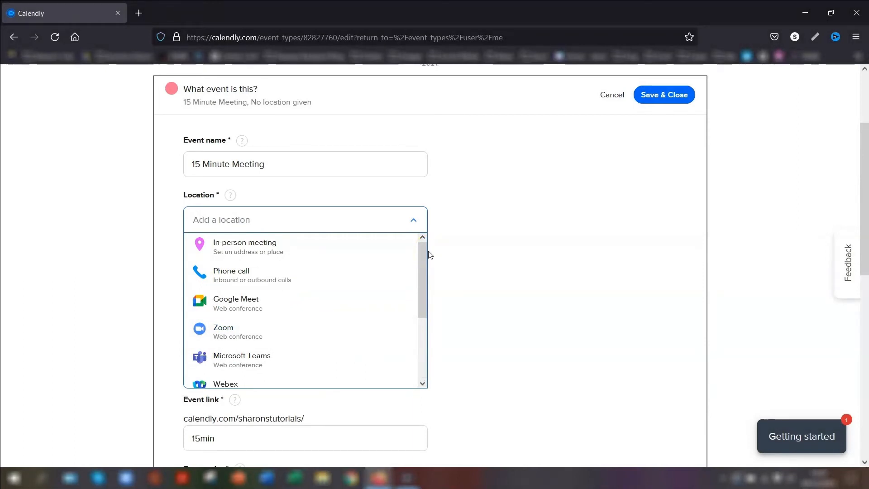
left_click(423, 254)
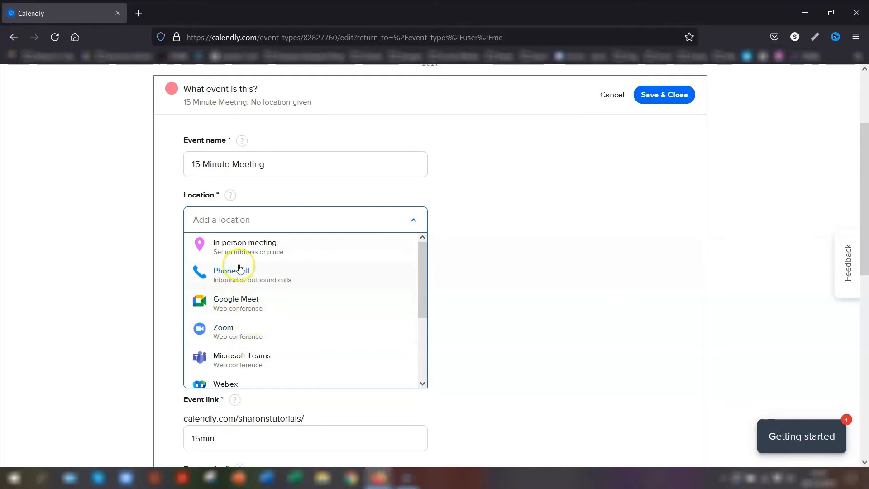
left_click(232, 277)
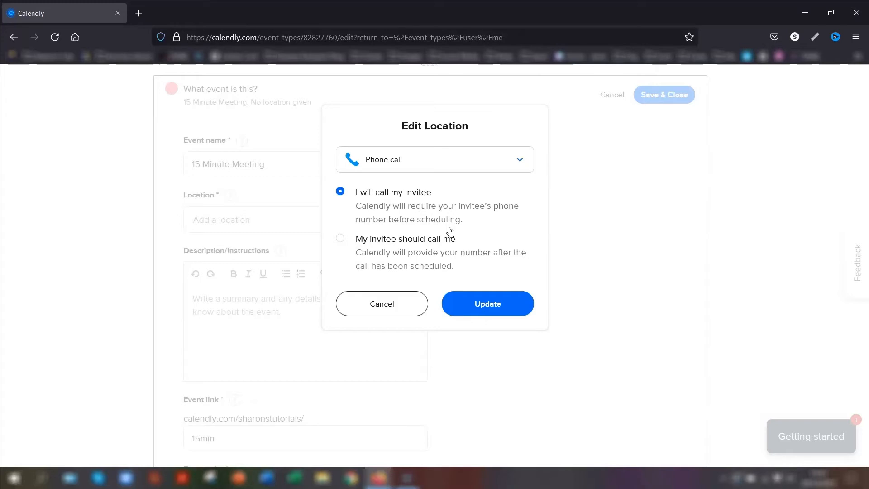
left_click(497, 310)
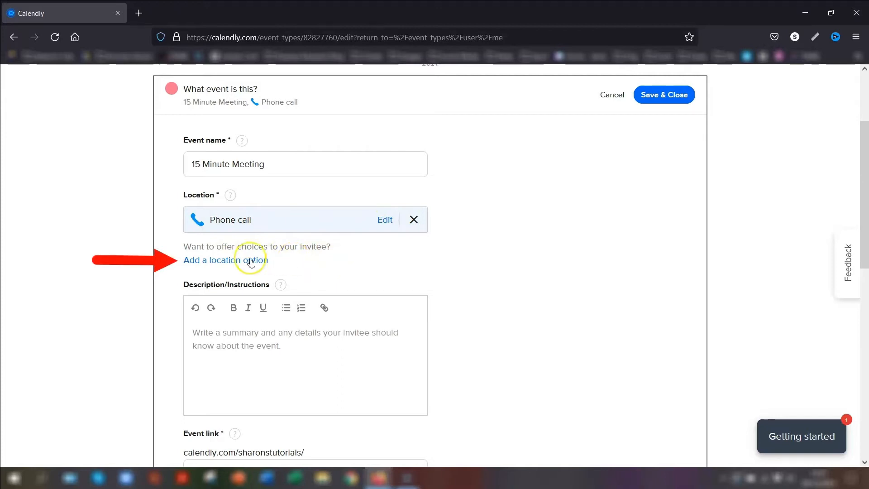
Add Zoom as a second location option alongside Phone call
left_click(221, 260)
left_click(421, 252)
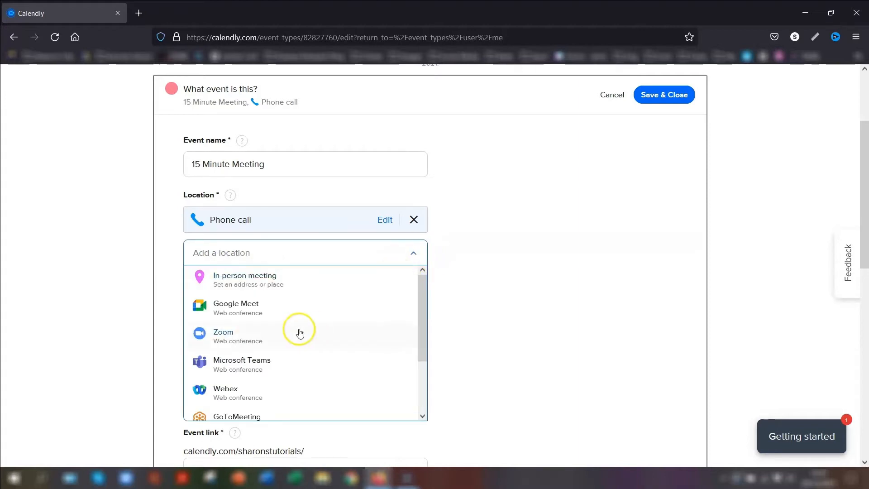
left_click(227, 336)
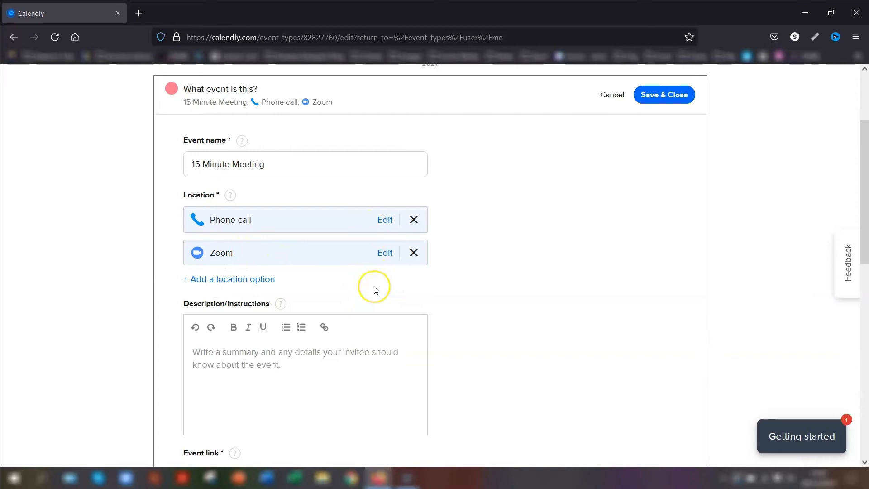
Show the help tip for the Description/Instructions field
scroll(224, 305, "down", 1)
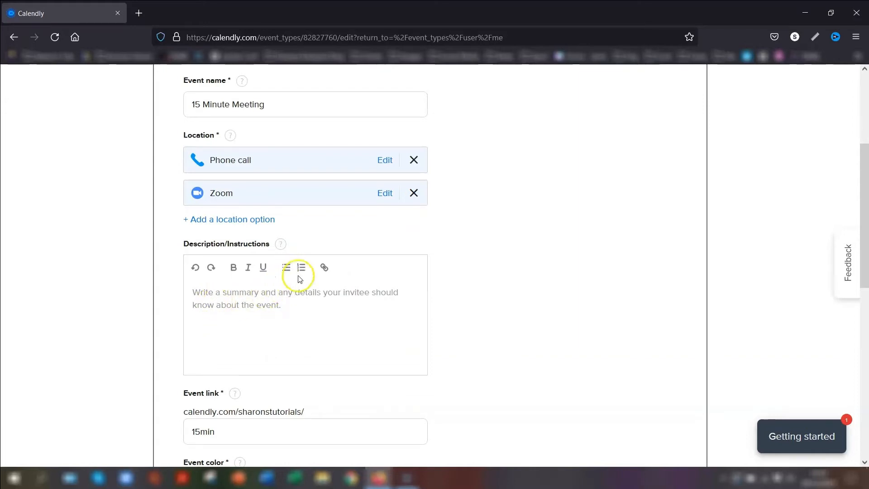
left_click(281, 245)
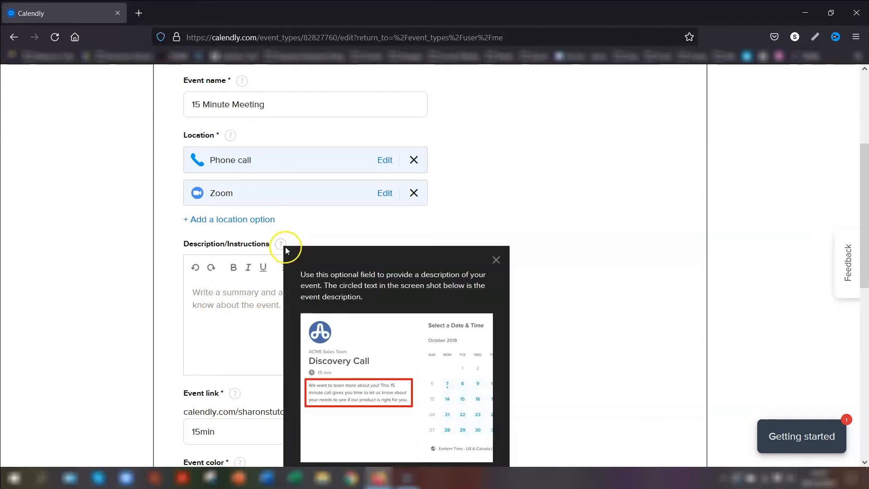
scroll(502, 292, "down", 2)
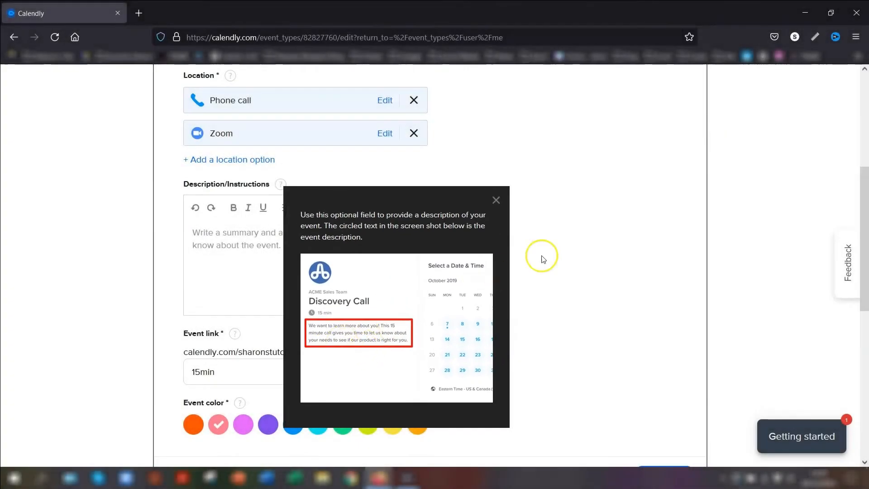
Write the description 'I look forward to chatting with you!'
left_click(543, 257)
left_click(209, 240)
type("I look forward to chatting with you!")
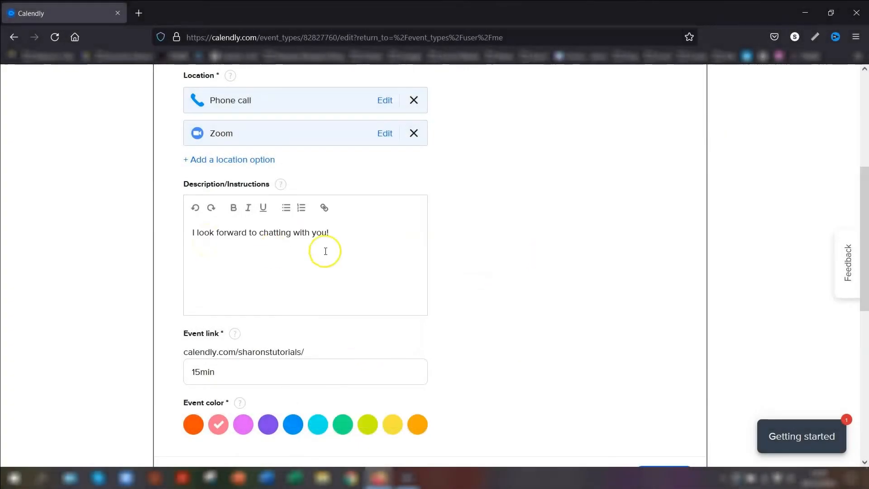
scroll(253, 329, "down", 1)
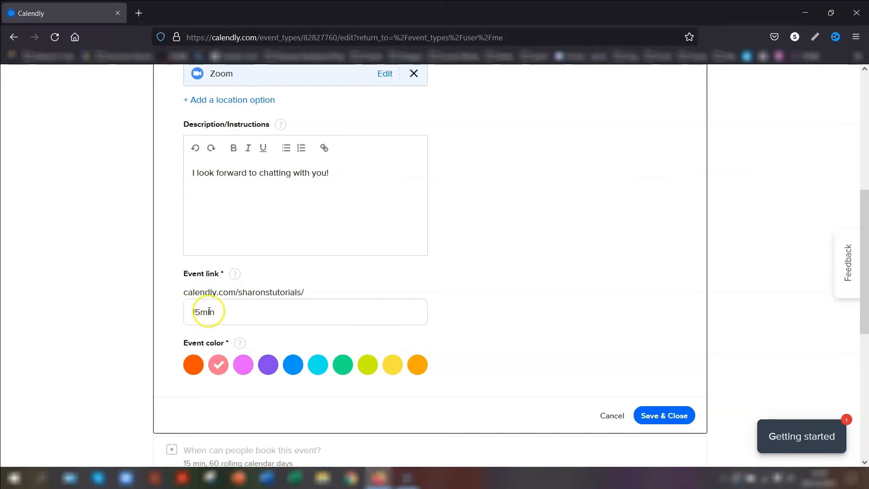
Check the event link ends in 15min and save the event details
left_click(186, 293)
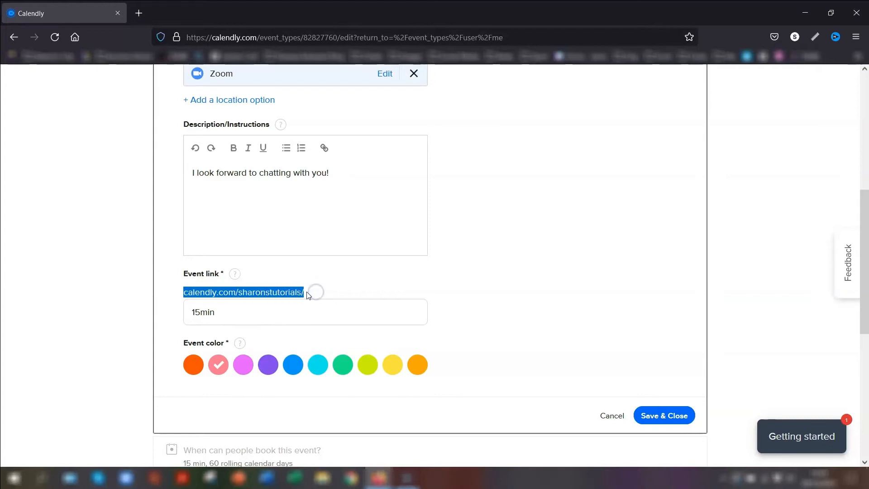
left_click(192, 314)
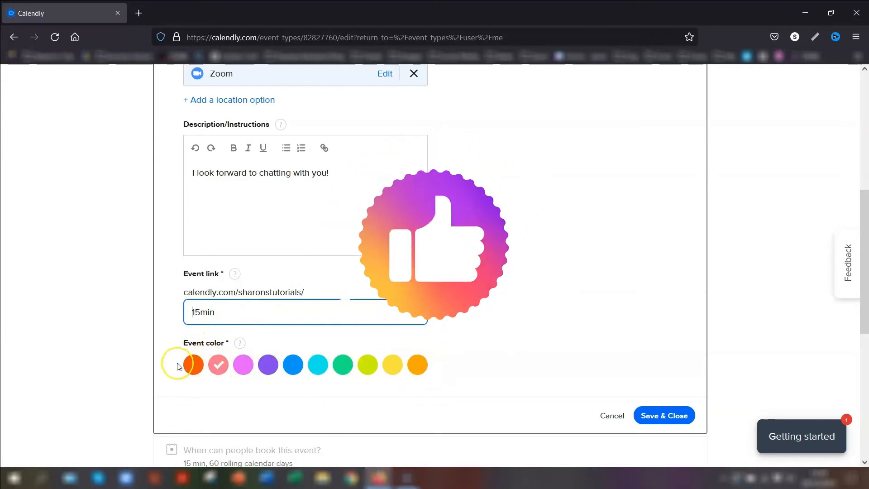
left_click(664, 415)
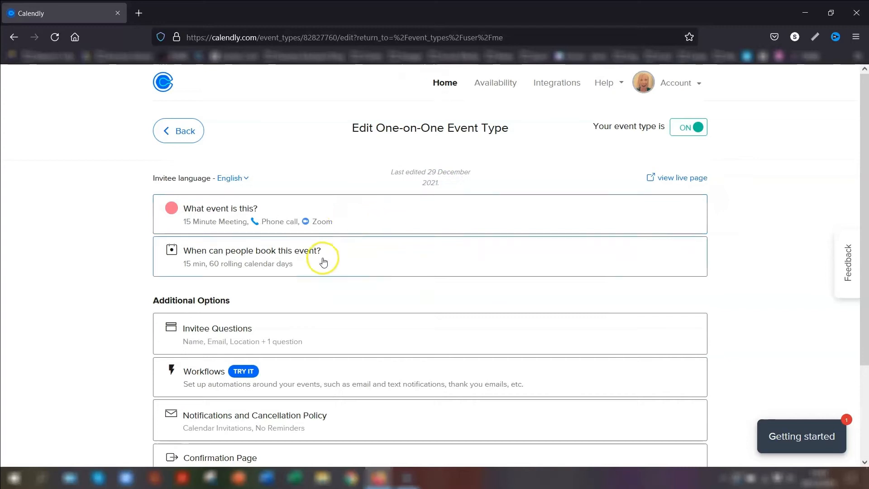
Change the booking date range from 60 days to 10 business days into the future
left_click(357, 256)
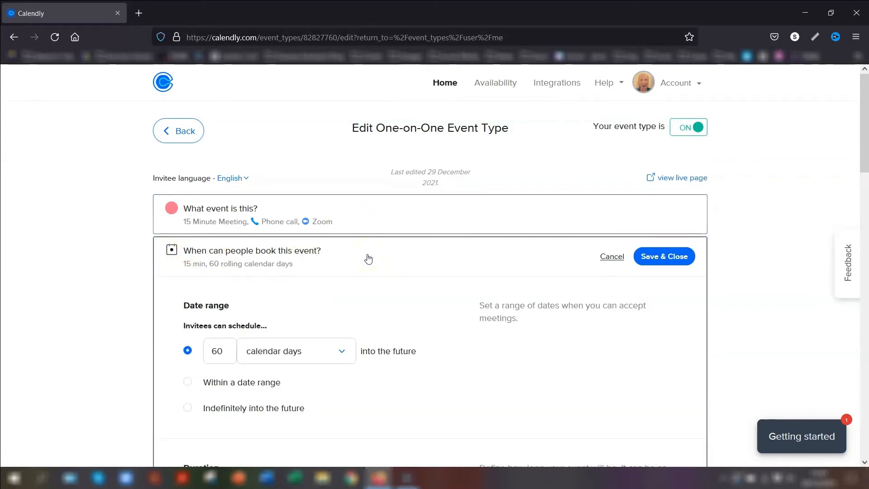
scroll(363, 300, "down", 3)
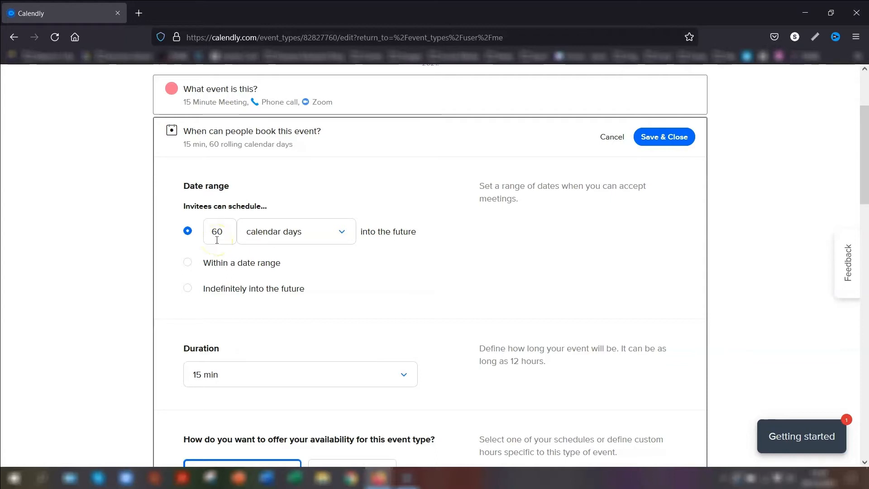
left_click_drag(230, 233, 204, 232)
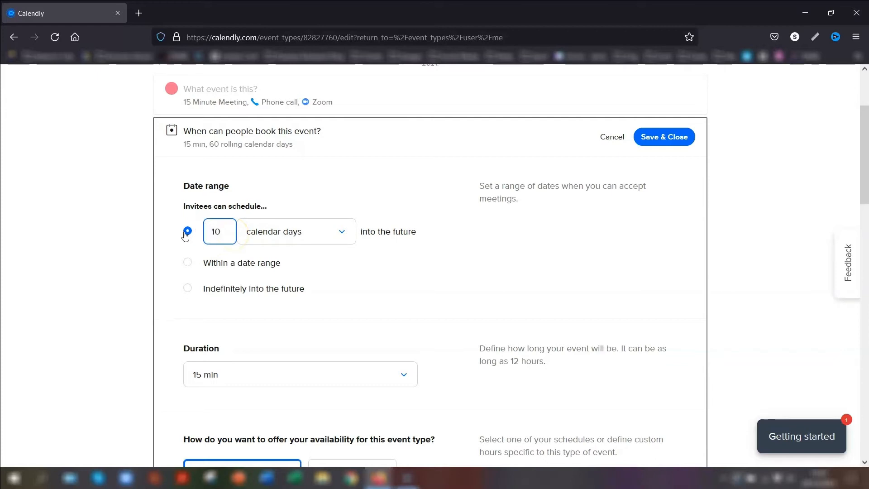
left_click(294, 232)
left_click(280, 321)
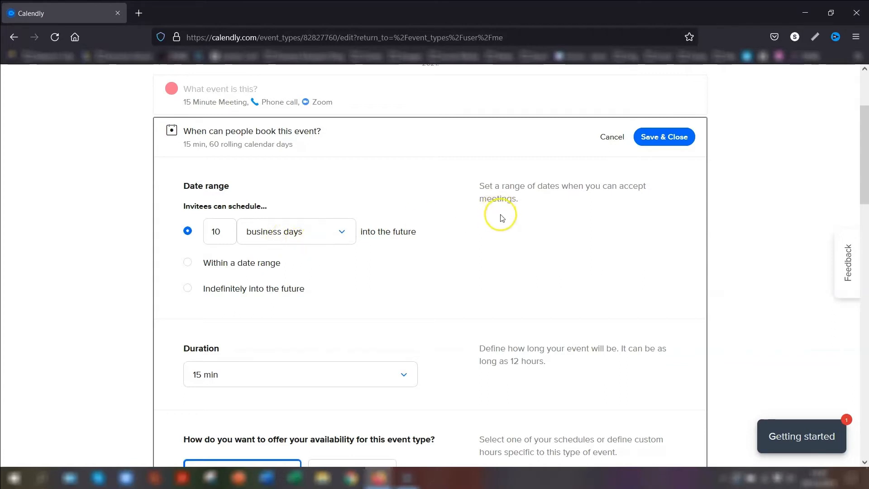
left_click(507, 183)
scroll(484, 218, "down", 4)
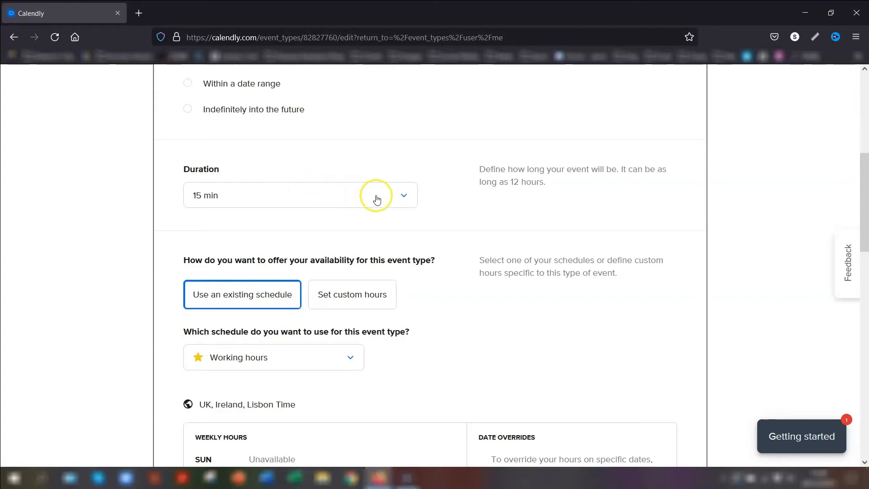
left_click(395, 195)
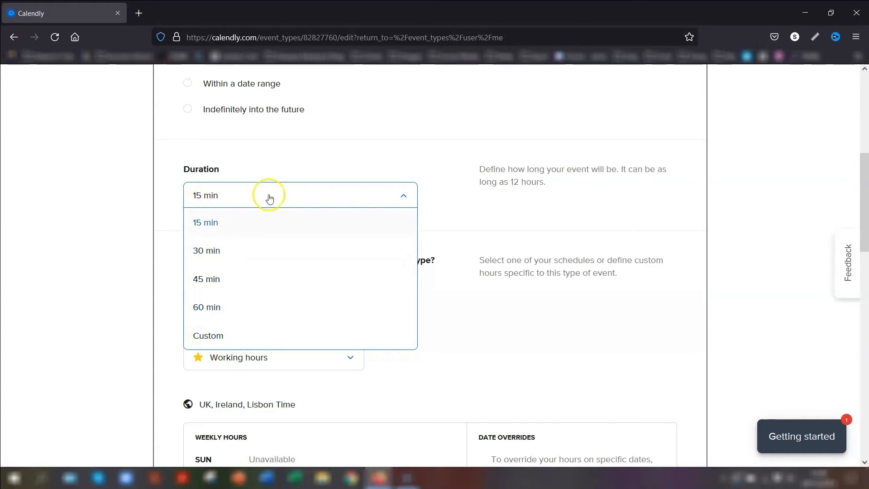
left_click(410, 144)
scroll(250, 147, "down", 3)
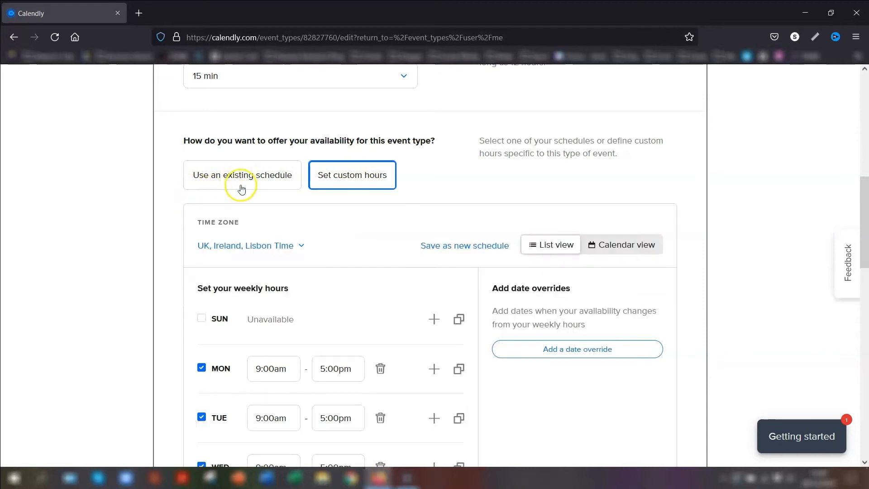
left_click(243, 181)
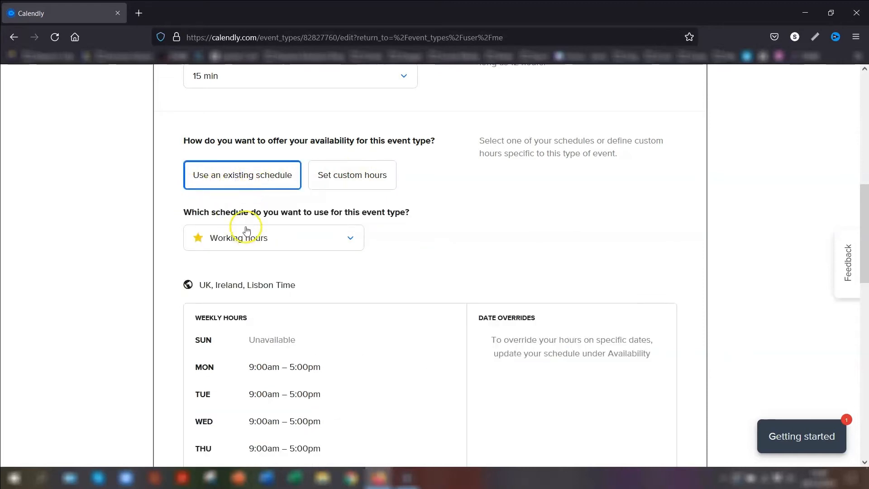
scroll(257, 218, "down", 3)
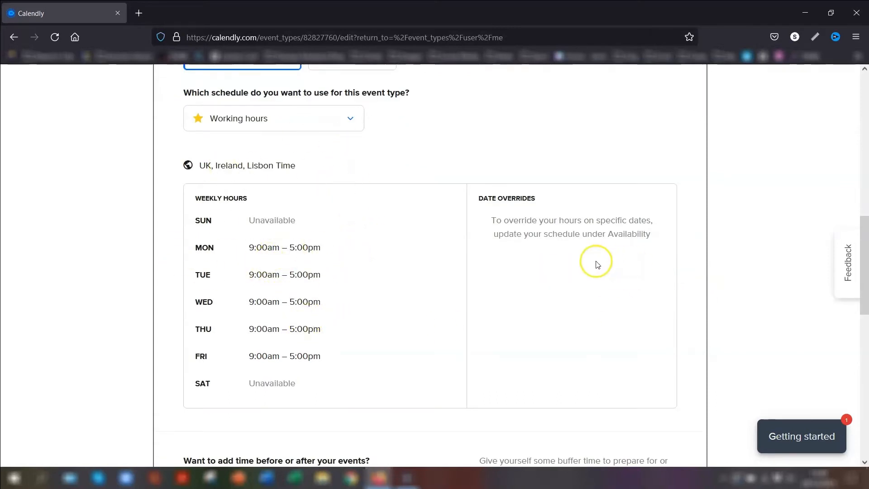
scroll(690, 206, "up", 9)
scroll(690, 206, "up", 4)
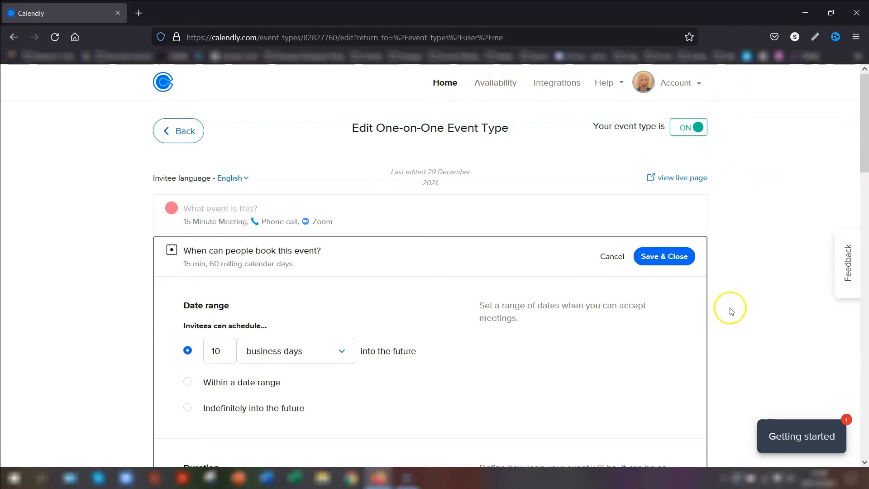
scroll(728, 287, "down", 8)
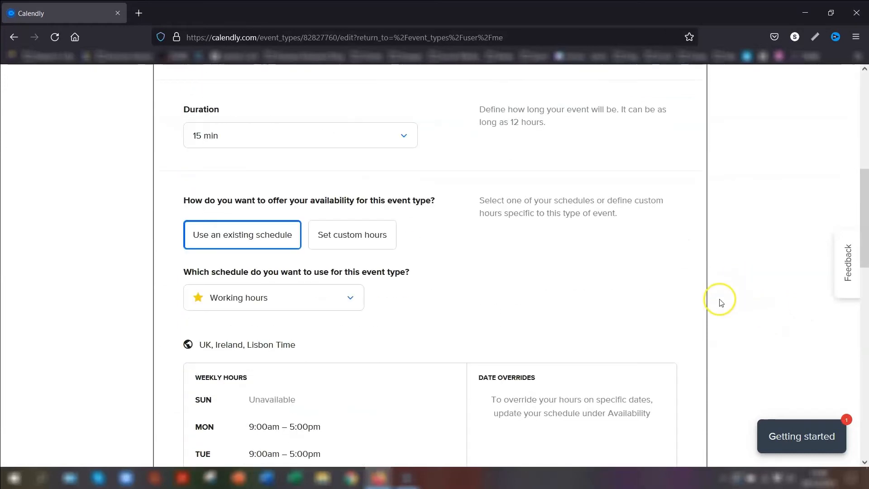
scroll(721, 303, "down", 12)
left_click(245, 145)
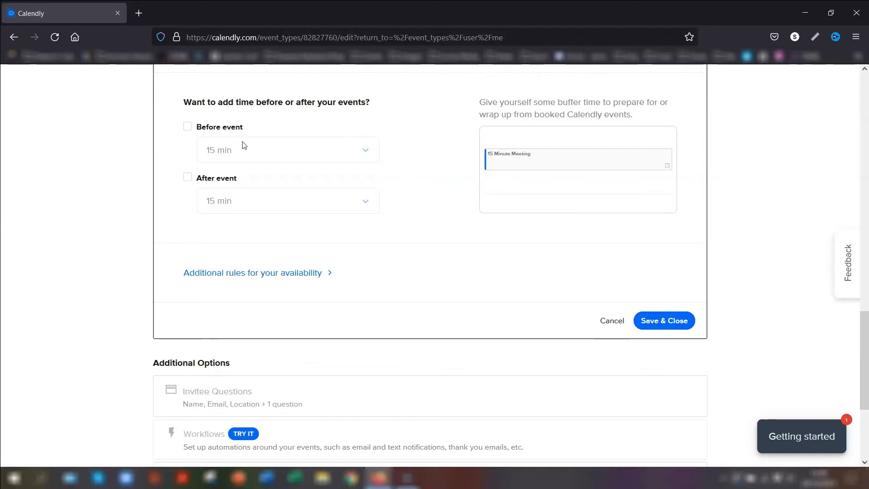
Turn on 10 min buffers both before and after the event
left_click(187, 126)
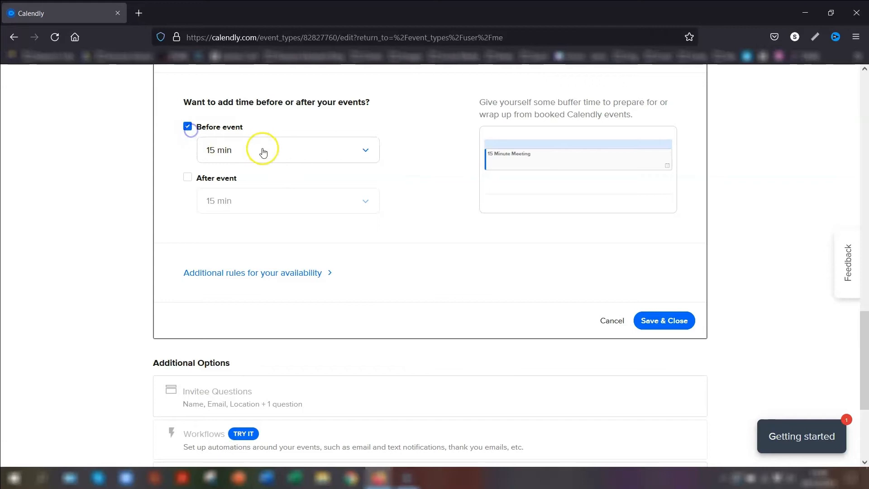
left_click(327, 148)
left_click(239, 205)
left_click(188, 179)
left_click(257, 201)
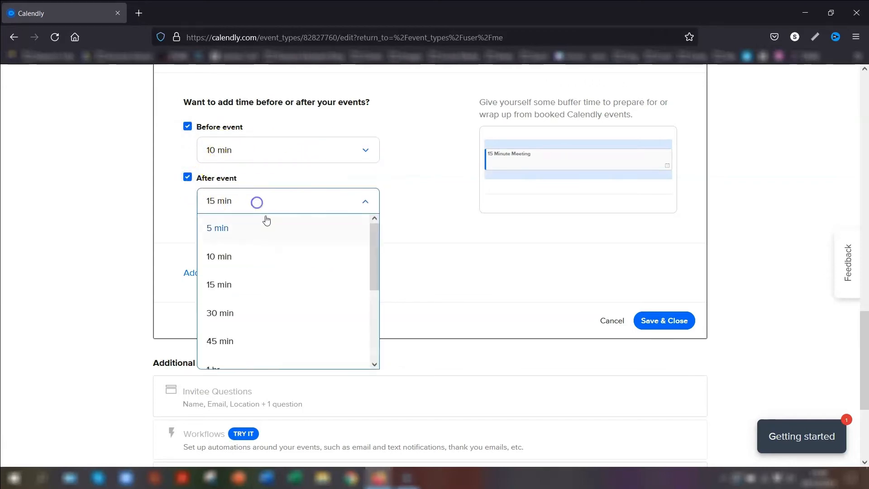
left_click(232, 260)
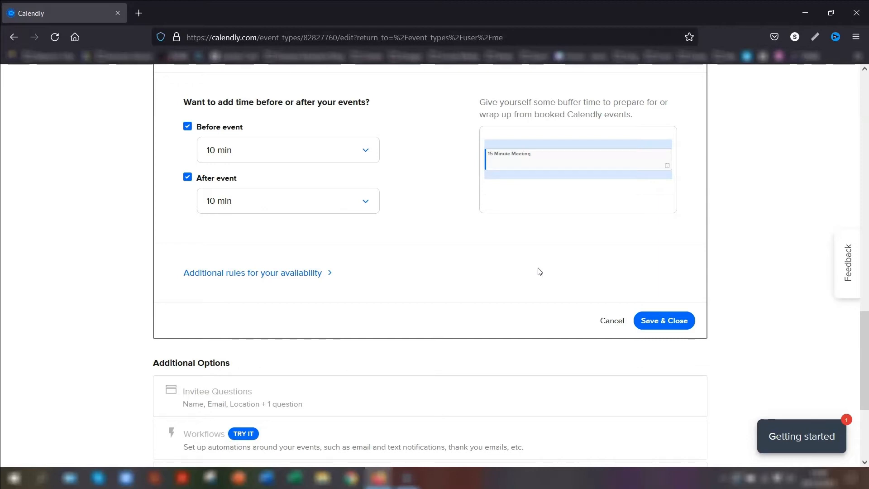
Expand the additional availability rules and show the start time increment options
left_click(510, 278)
left_click(235, 274)
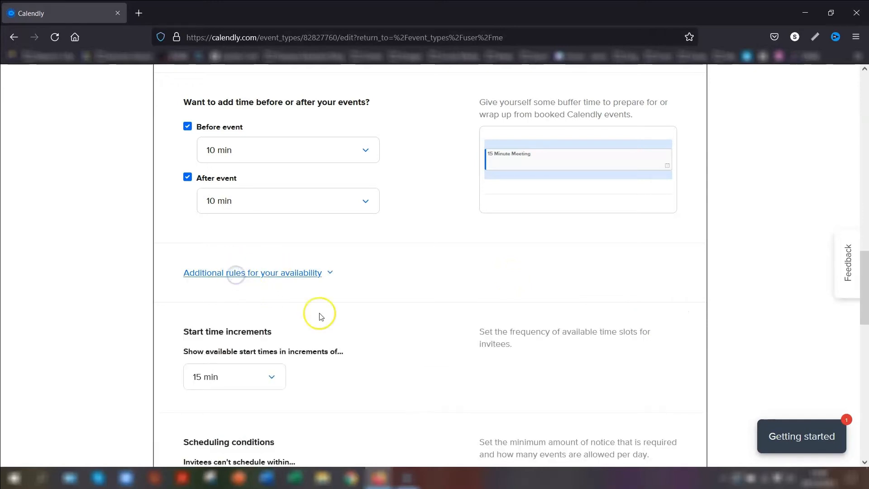
scroll(362, 279, "down", 3)
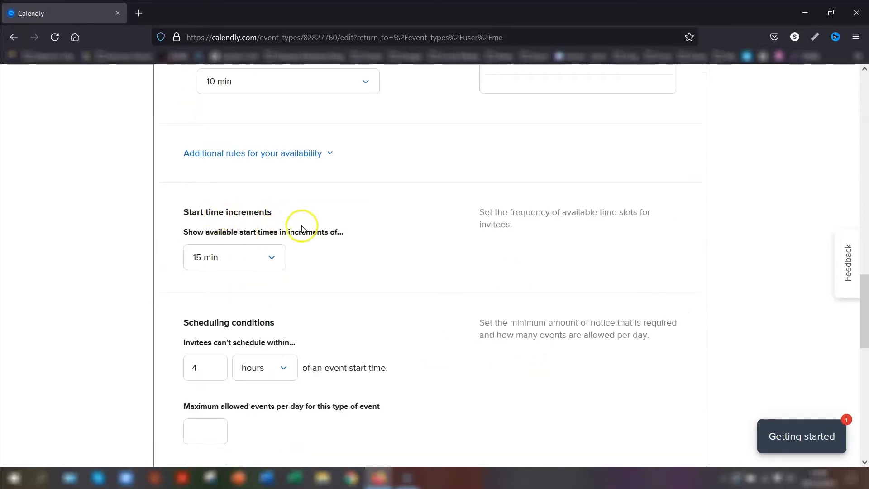
left_click(271, 259)
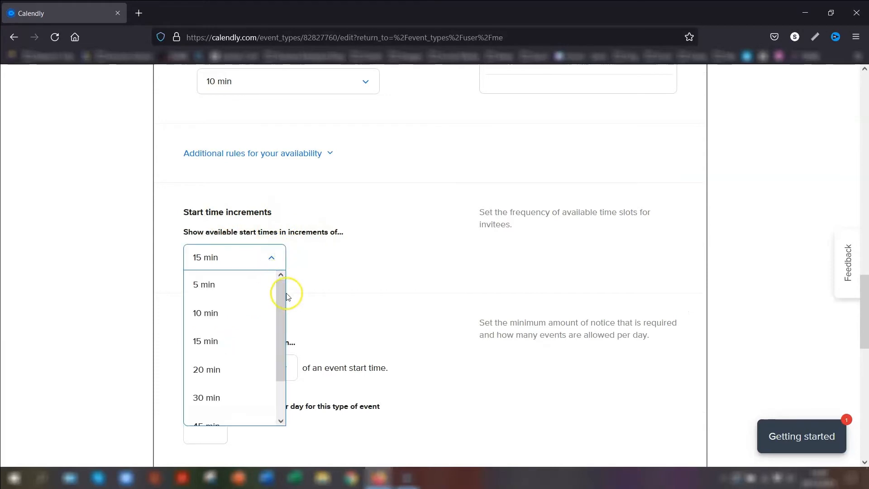
Keep start time increments at 15 min
scroll(223, 371, "down", 2)
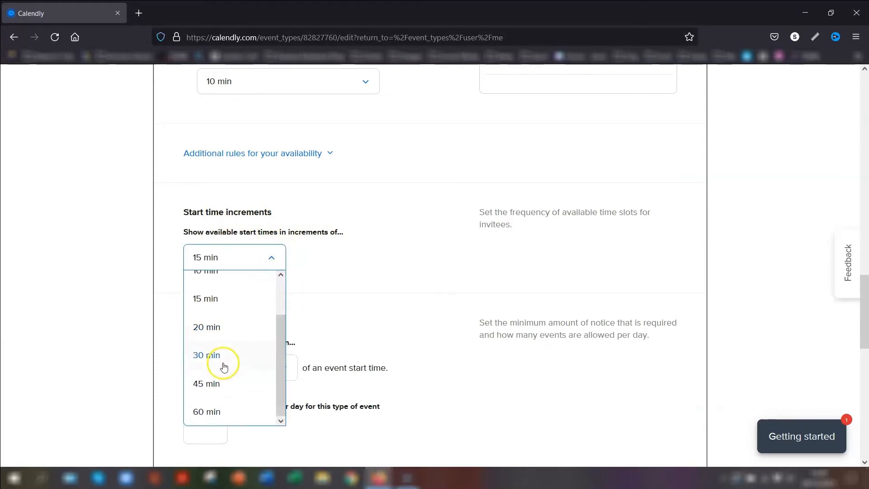
scroll(258, 362, "up", 6)
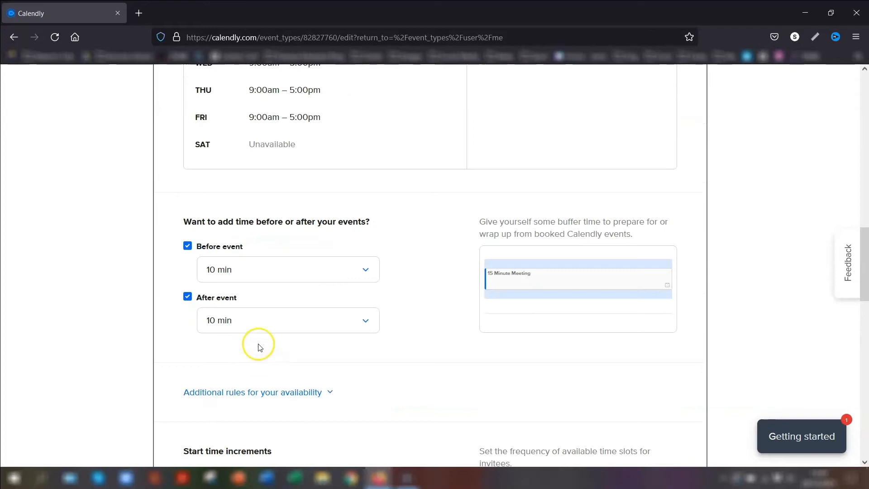
scroll(260, 347, "down", 9)
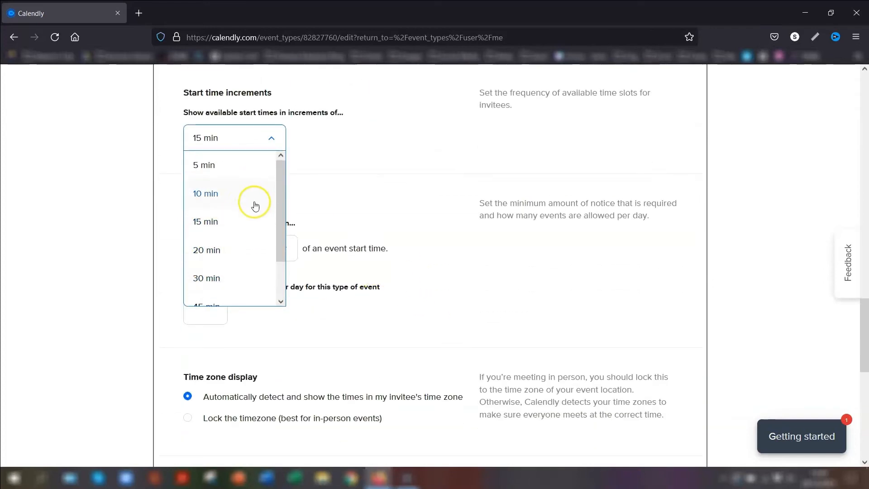
left_click(213, 224)
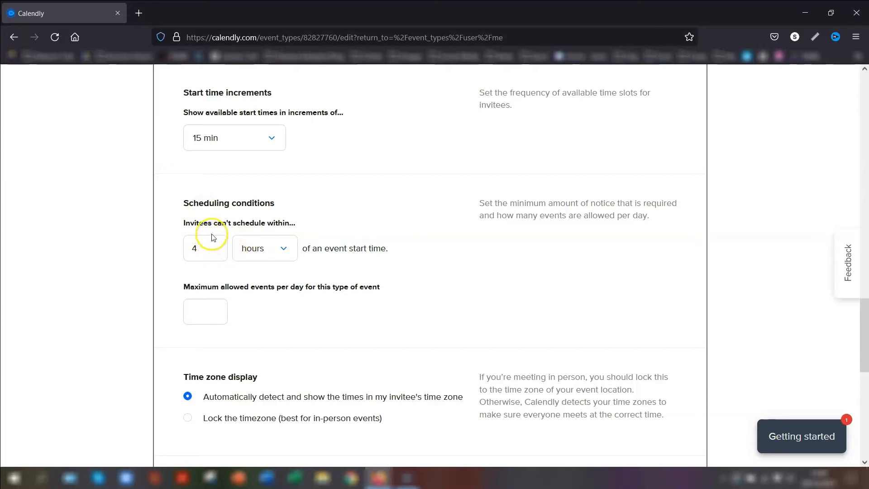
Require 24 hours' minimum notice and allow at most 5 events per day
left_click(194, 245)
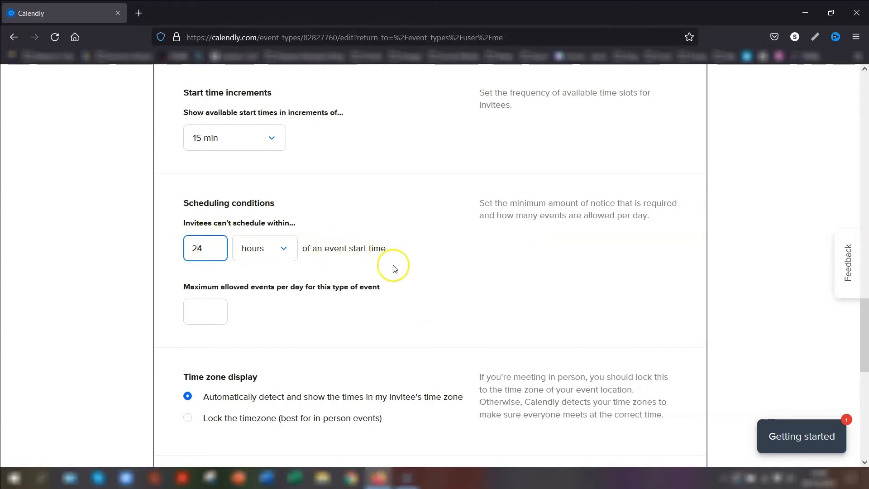
left_click(209, 311)
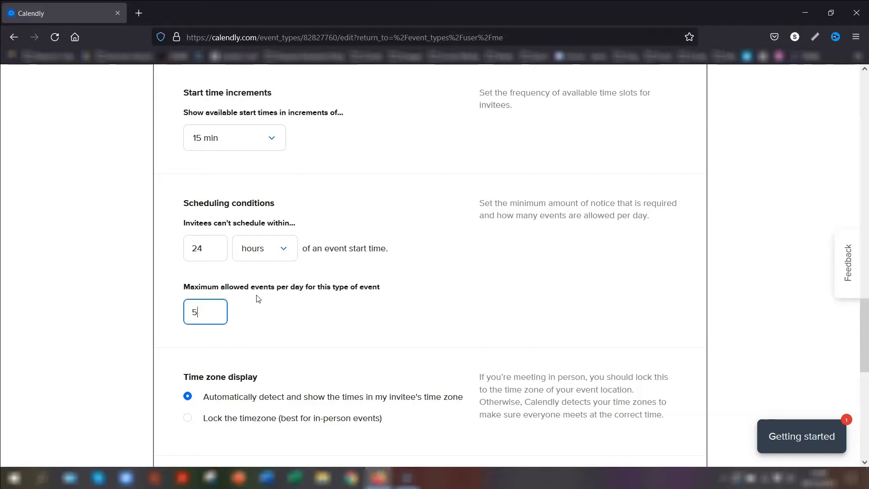
scroll(520, 244, "down", 3)
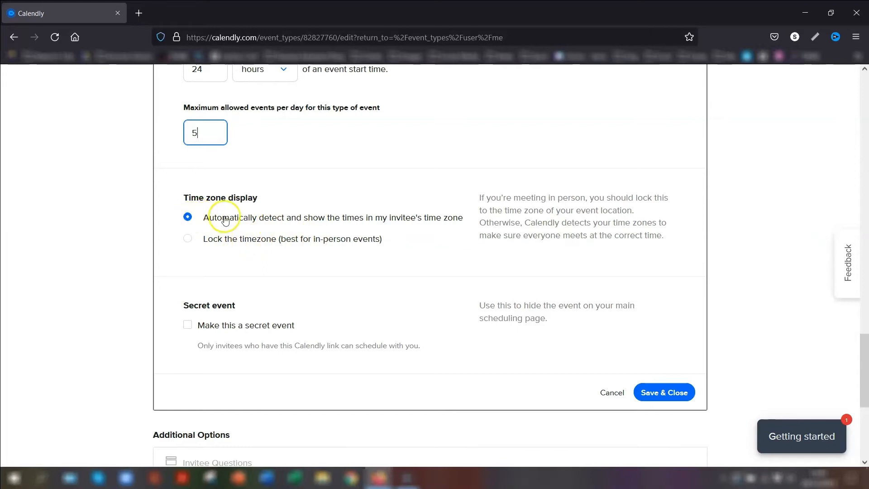
left_click(282, 220)
scroll(282, 220, "down", 1)
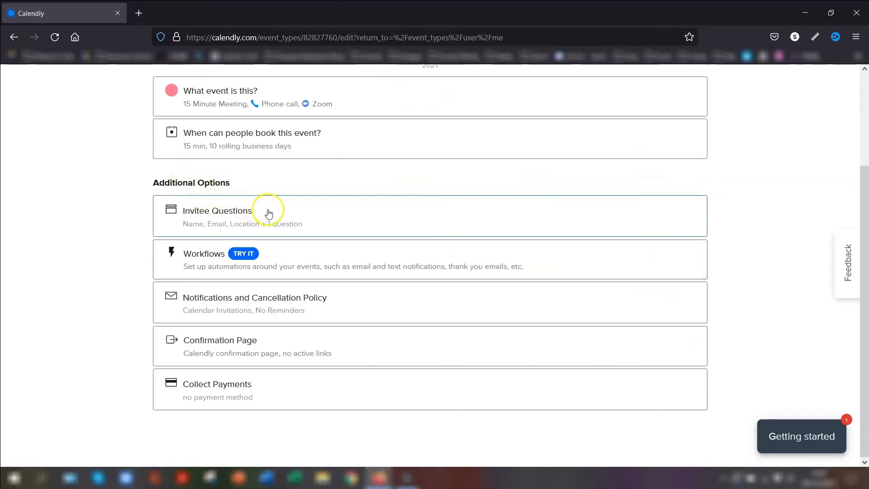
Uncheck additional guests in the Name question, then open the Location question editor
left_click(297, 219)
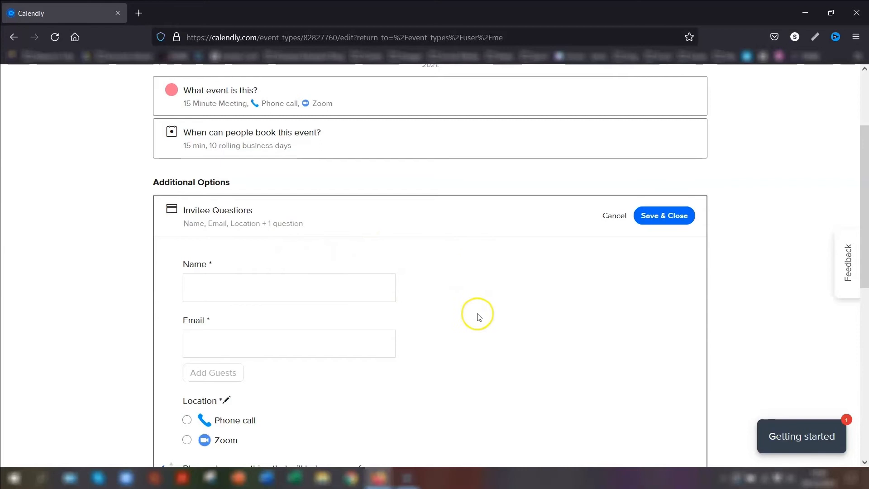
scroll(224, 144, "down", 3)
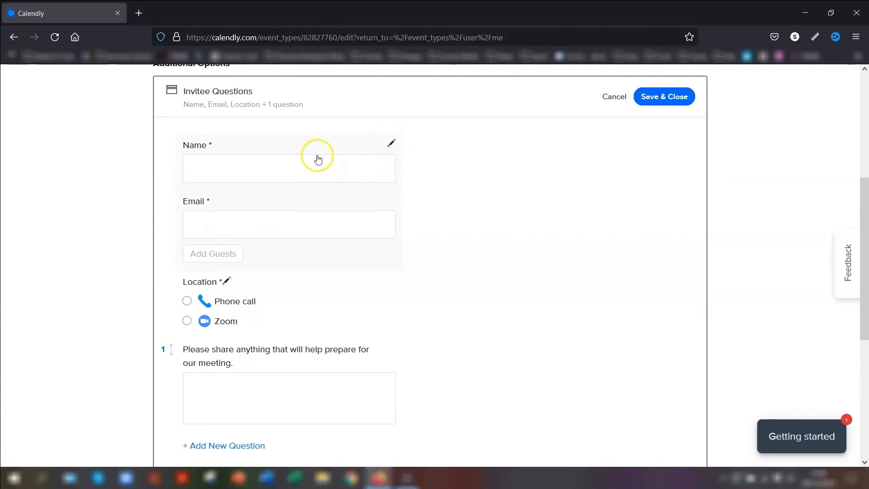
left_click(391, 143)
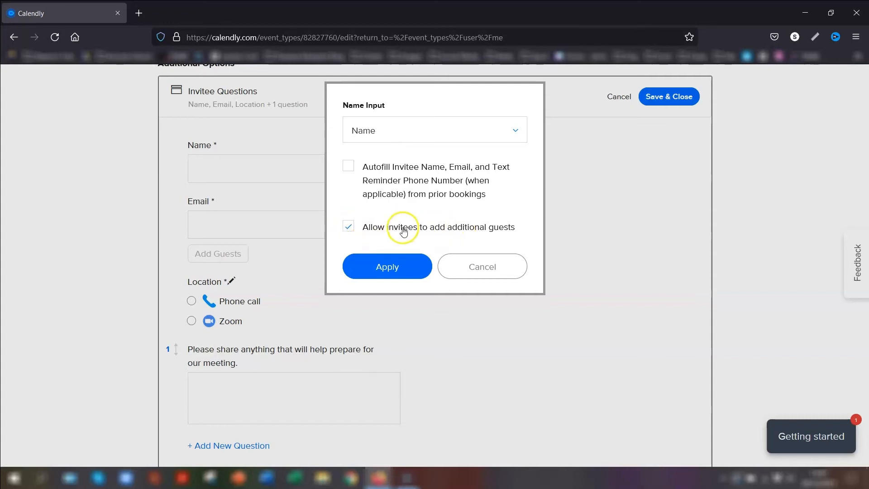
left_click(348, 226)
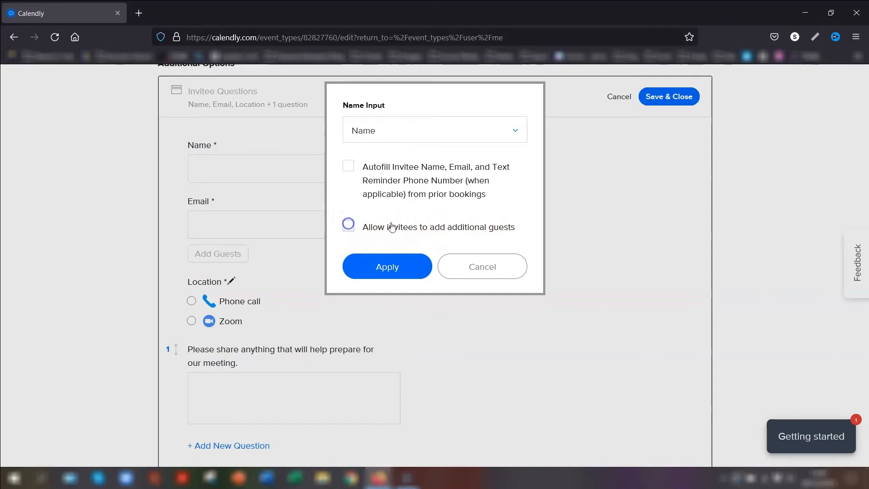
left_click(369, 265)
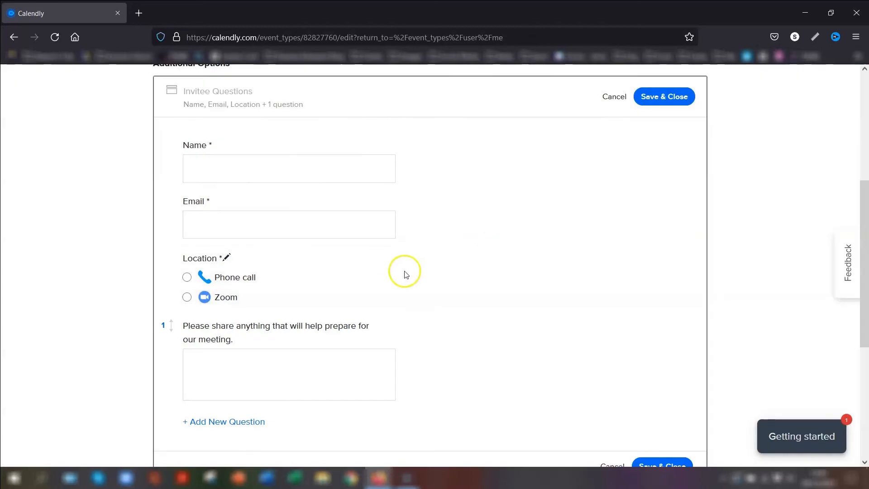
left_click(228, 257)
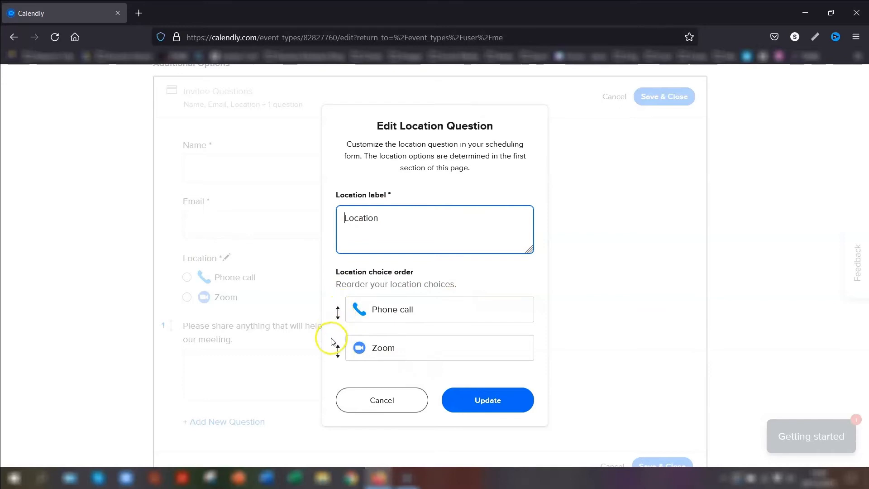
Keep Phone call above Zoom in the location choices and update the question
left_click_drag(337, 352, 343, 300)
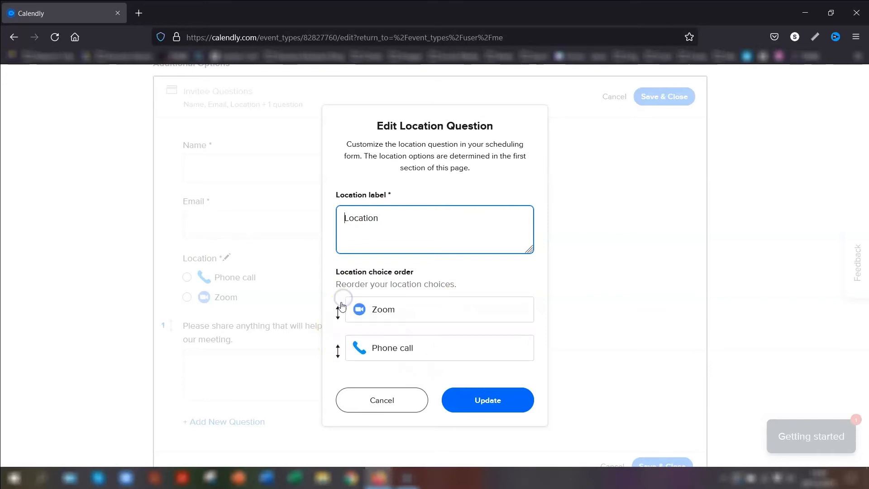
left_click(353, 348)
left_click_drag(340, 357, 342, 305)
left_click(466, 401)
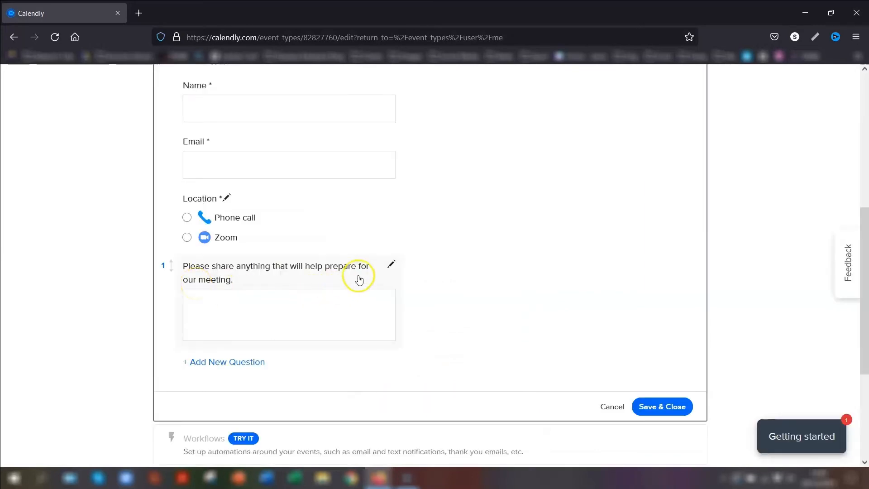
Leave the preparation question as Multiple Lines and save the invitee questions
left_click(390, 266)
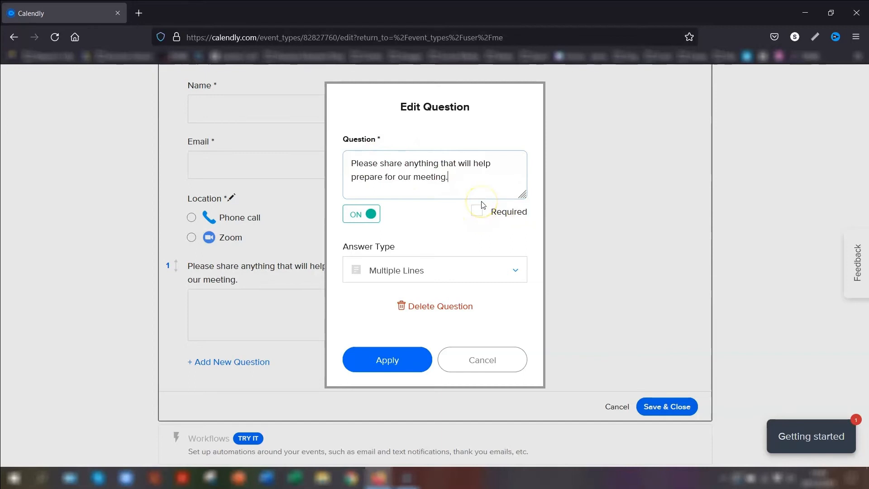
left_click(515, 270)
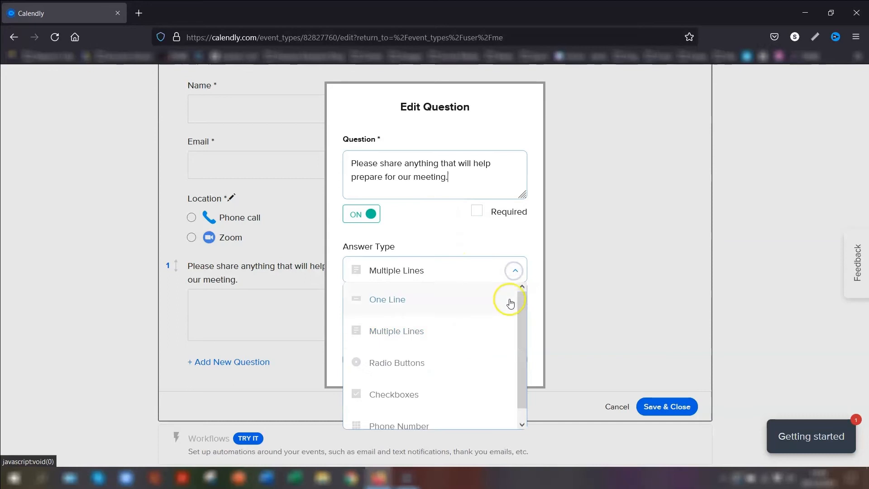
left_click_drag(519, 310, 518, 337)
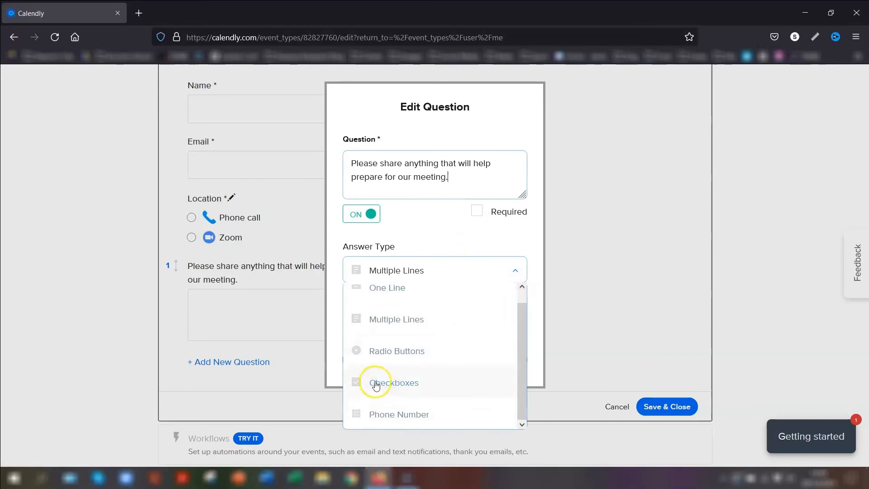
scroll(399, 317, "up", 1)
left_click(412, 227)
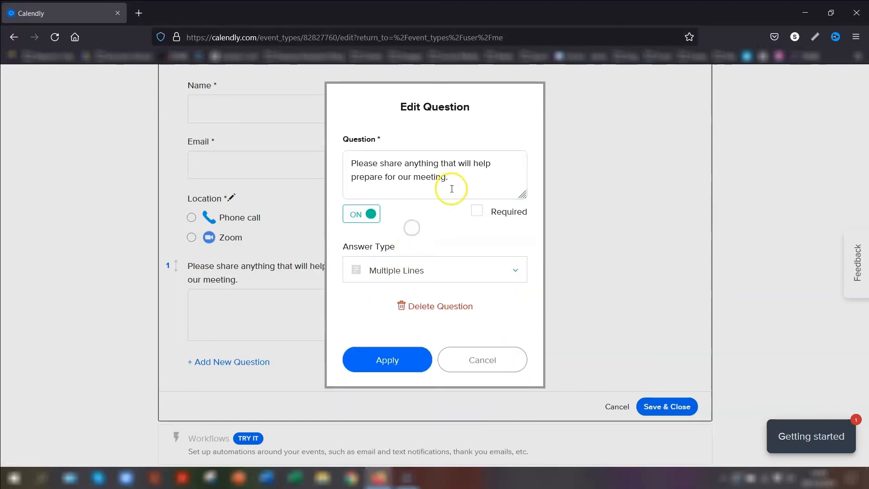
left_click(471, 361)
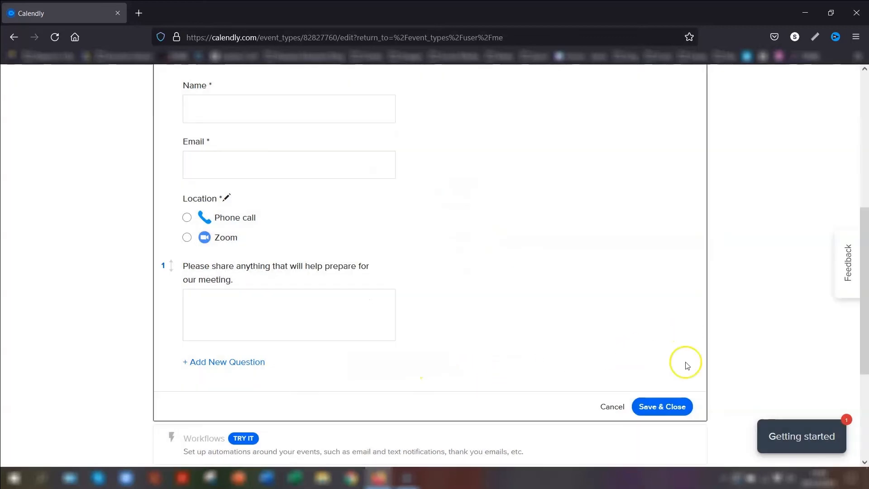
left_click(675, 407)
scroll(169, 297, "down", 2)
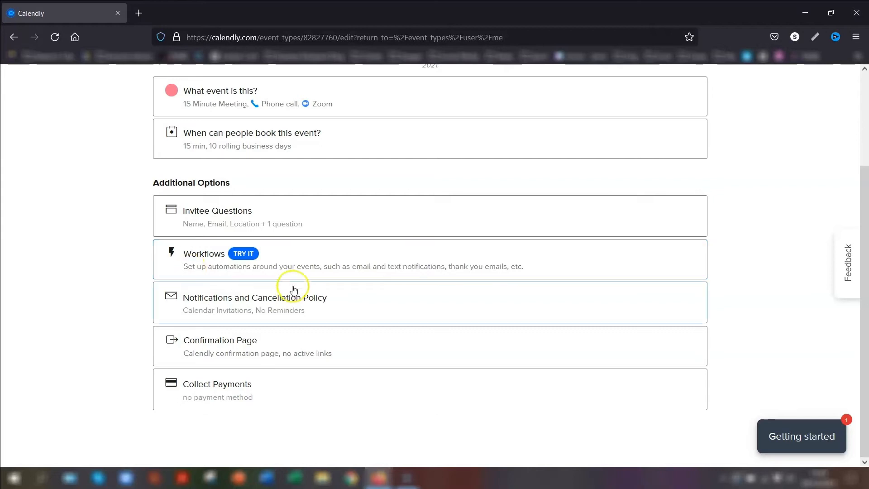
Review Notifications and Cancellation Policy unchanged, hiding and re-showing the policy, then open Confirmation Page
left_click(322, 309)
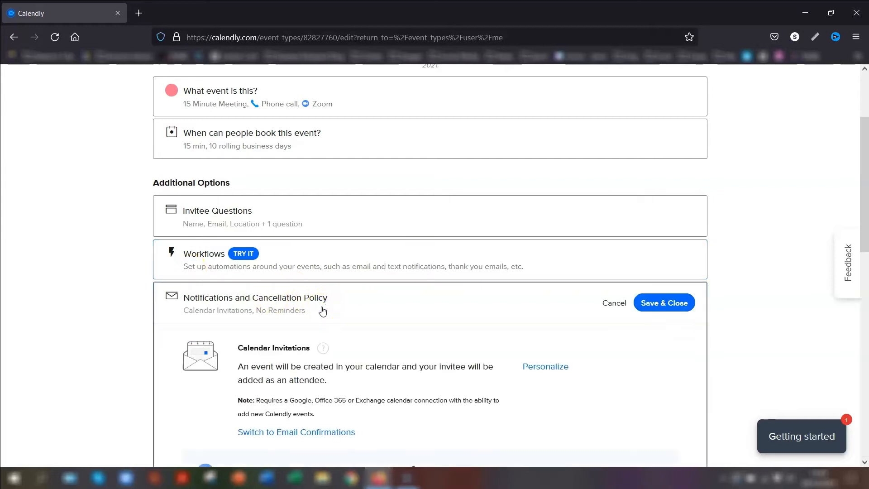
scroll(423, 344, "down", 1)
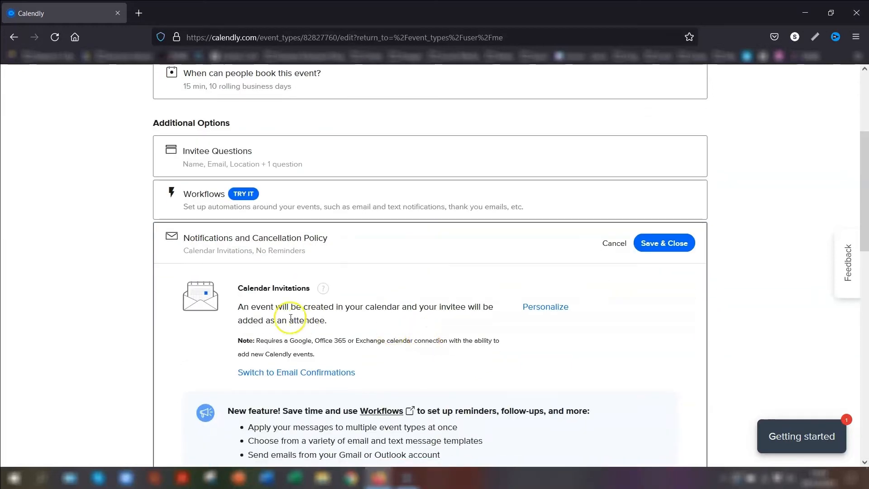
scroll(652, 315, "down", 5)
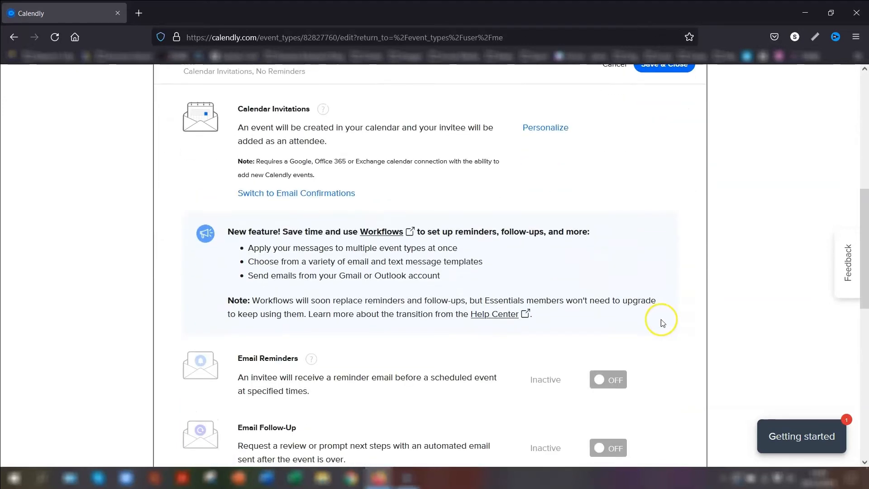
scroll(666, 321, "down", 5)
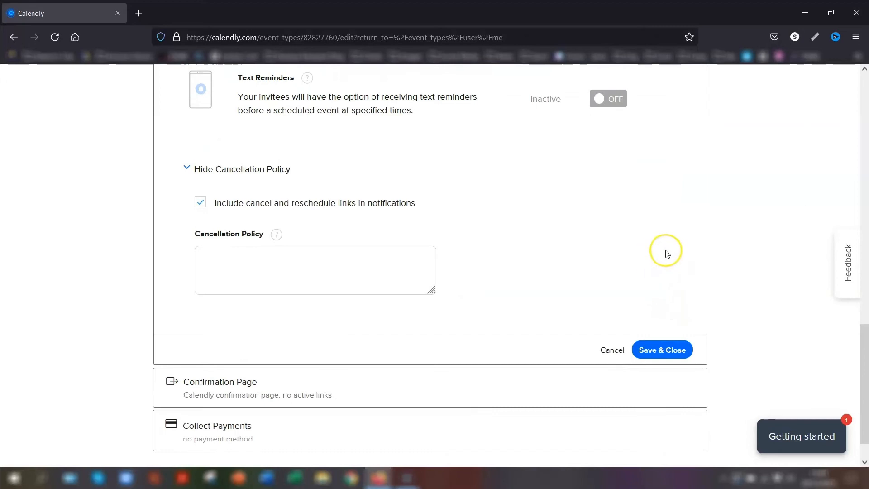
left_click(186, 171)
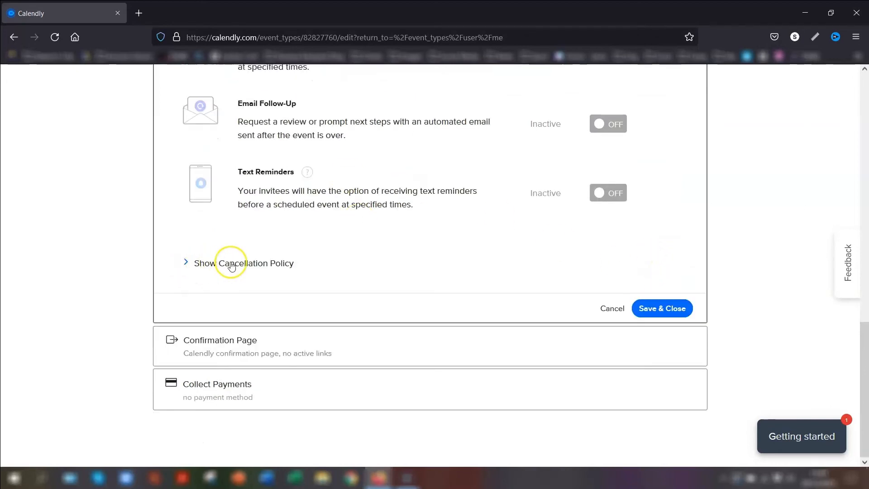
left_click(256, 264)
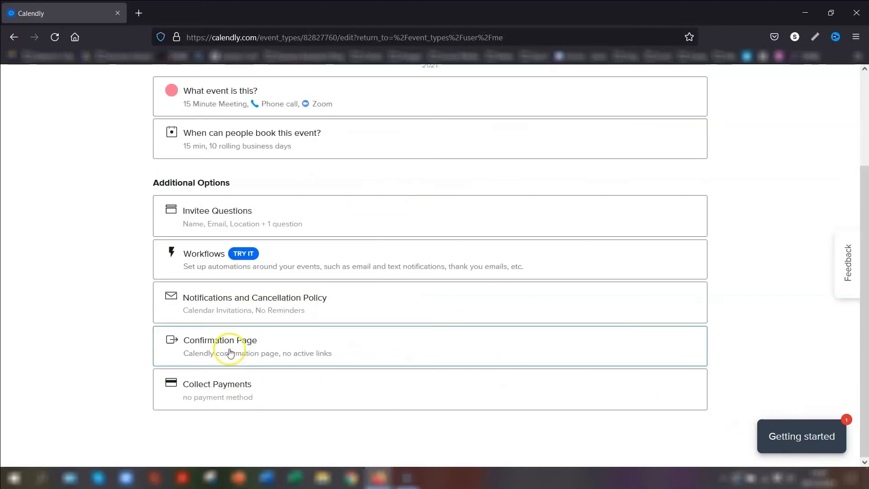
left_click(231, 353)
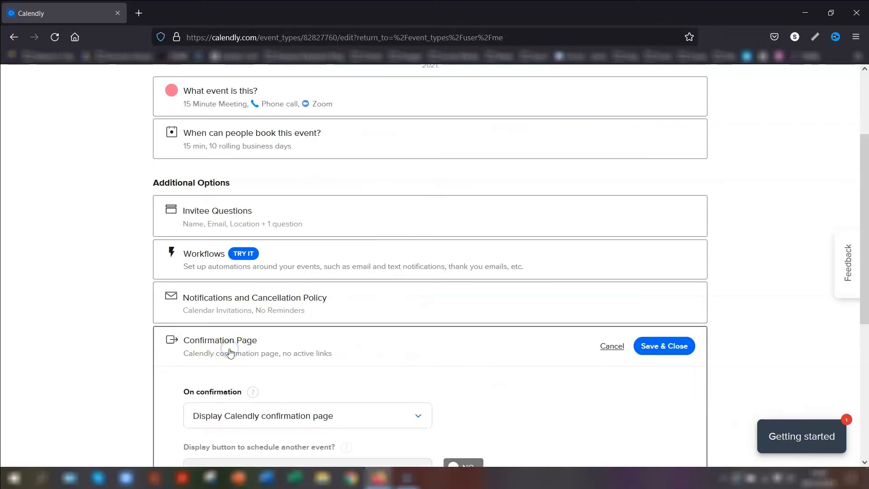
Keep 'Display Calendly confirmation page' as the On confirmation option and close the choices
scroll(459, 357, "down", 4)
left_click(263, 236)
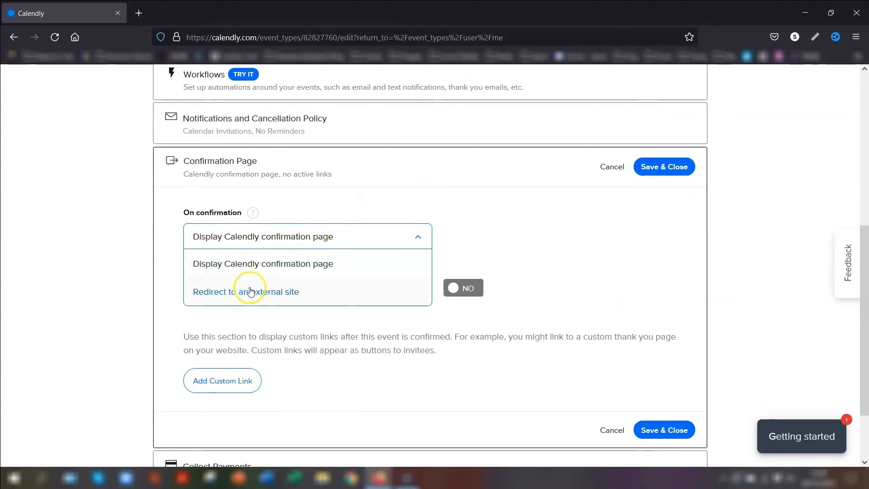
left_click(403, 202)
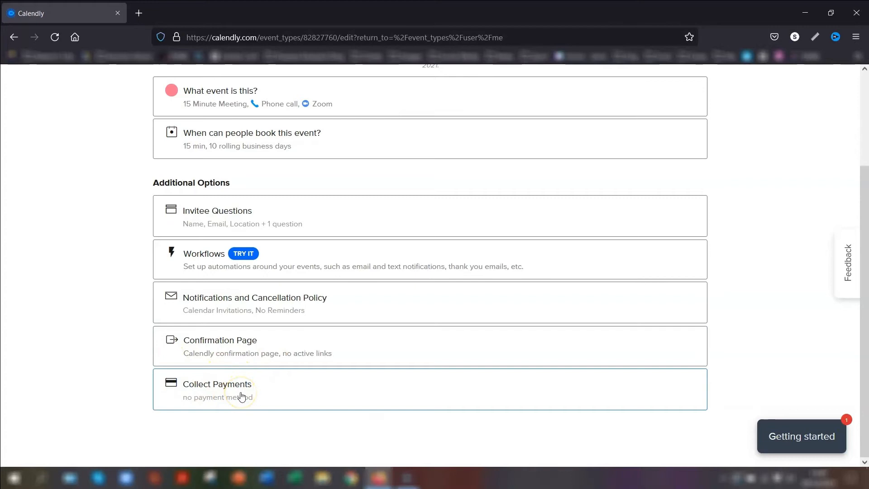
Return to My Calendly and go to the Availability page with the Working hours schedule
scroll(770, 303, "up", 3)
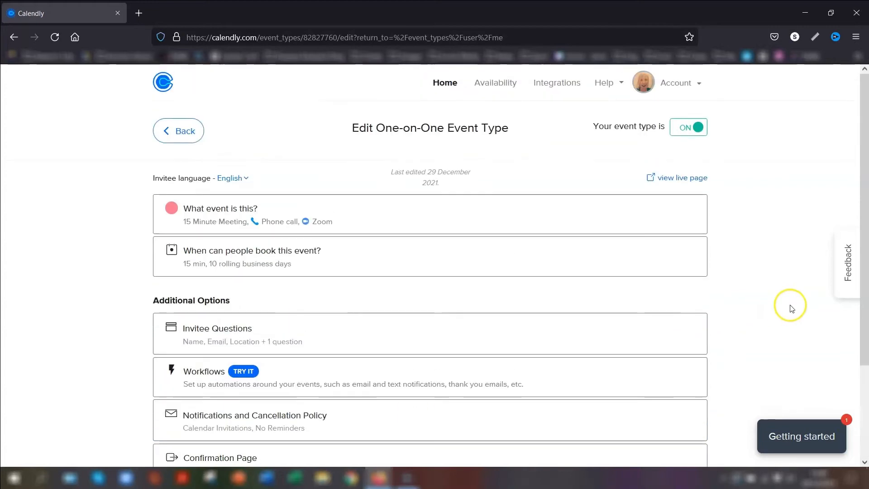
left_click(177, 131)
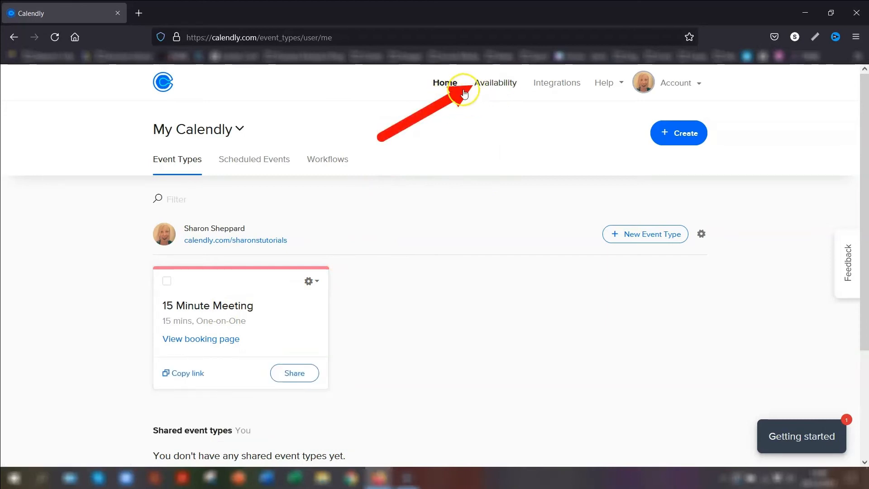
left_click(500, 84)
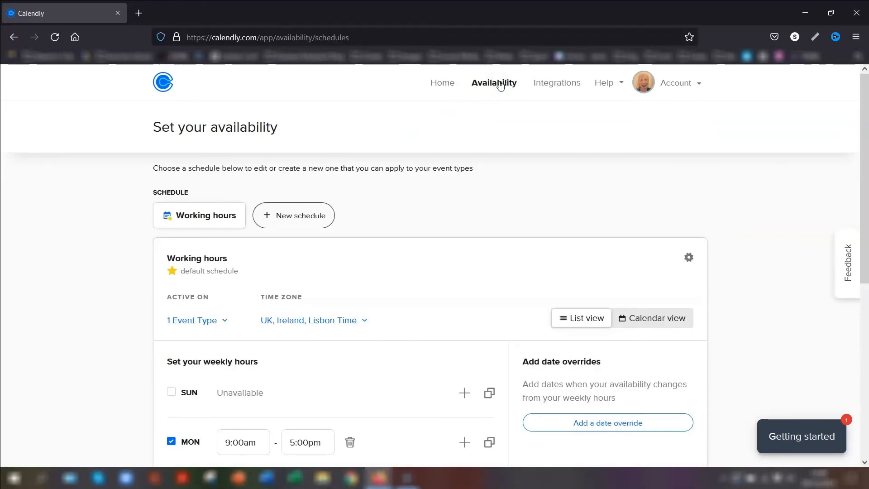
In Working hours, set Monday's start to 10:45am and Tuesday's end to 3:15pm
scroll(171, 152, "down", 1)
left_click(181, 159)
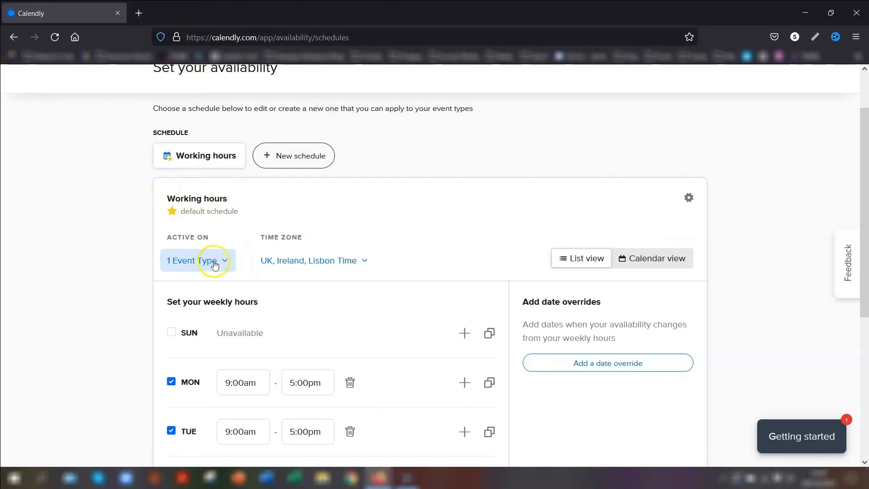
scroll(450, 259, "down", 4)
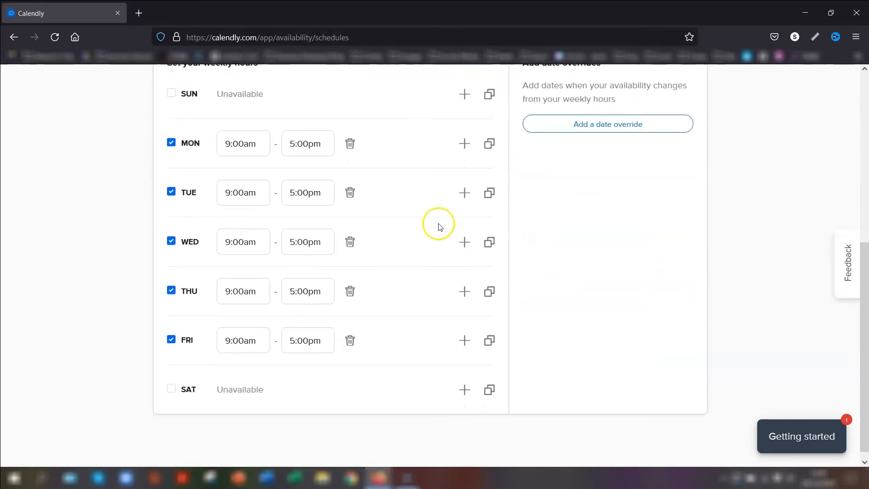
left_click(245, 144)
scroll(249, 229, "down", 3)
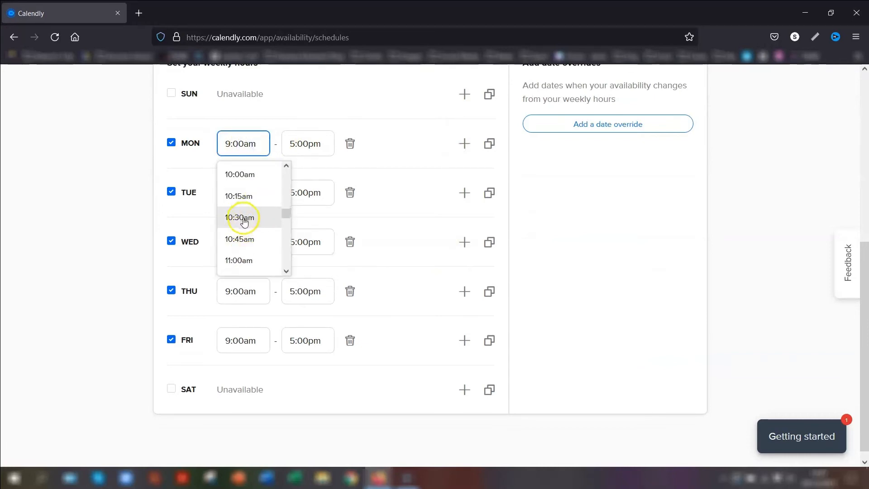
left_click(248, 239)
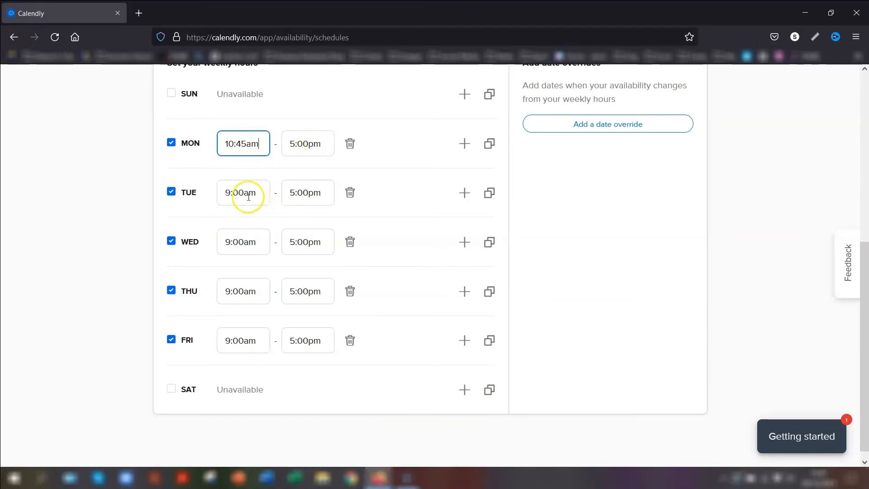
left_click(300, 195)
scroll(347, 272, "up", 3)
left_click(317, 225)
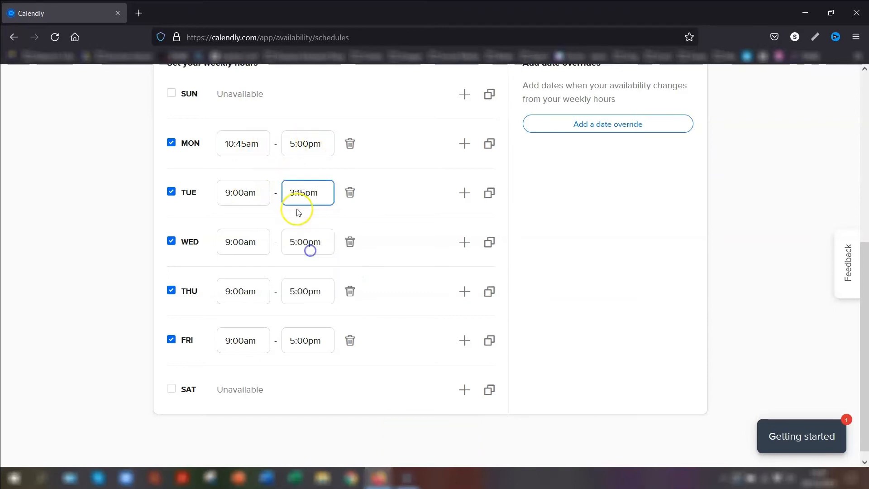
Set Wednesday and Friday to start at 10:45am and Thursday to end at 3:00pm
left_click(245, 242)
scroll(268, 334, "down", 3)
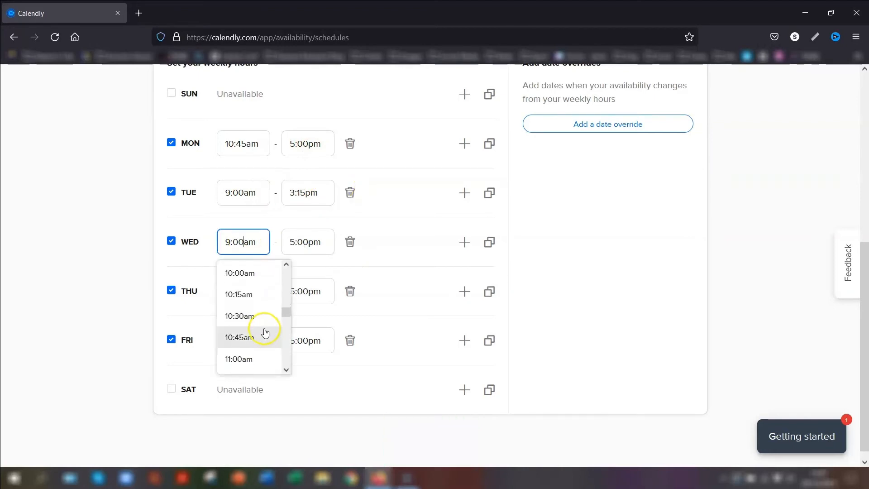
left_click(257, 337)
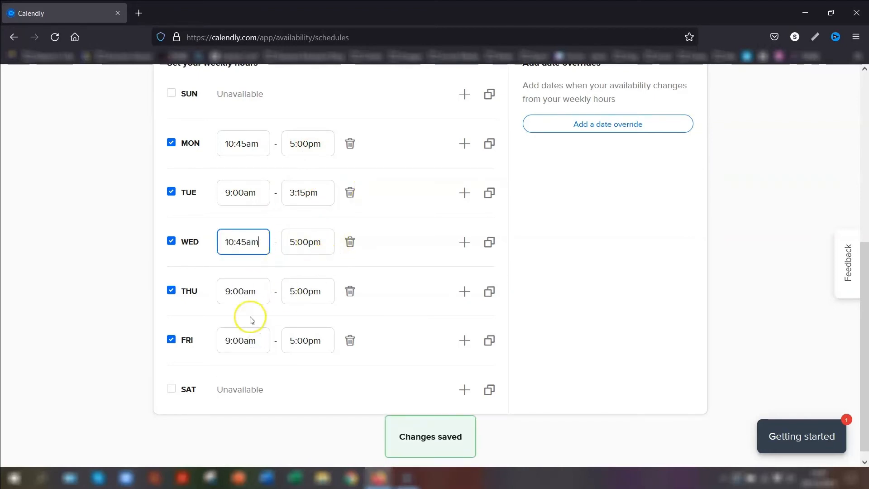
left_click(295, 291)
scroll(325, 353, "up", 2)
scroll(313, 329, "up", 1)
left_click(314, 325)
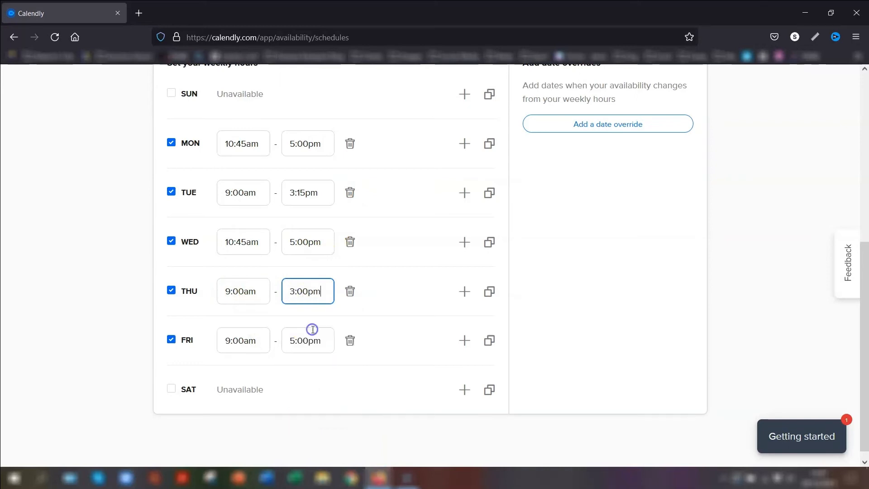
left_click(232, 341)
scroll(240, 399, "down", 3)
left_click(247, 376)
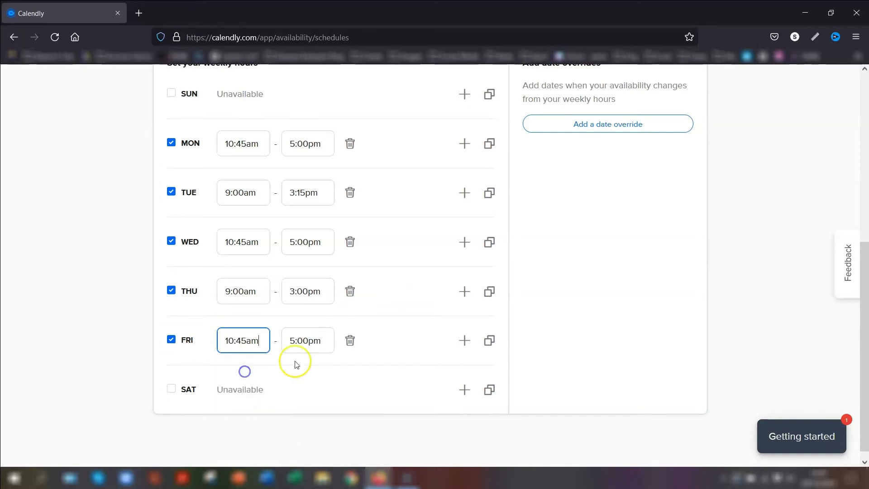
scroll(305, 341, "up", 3)
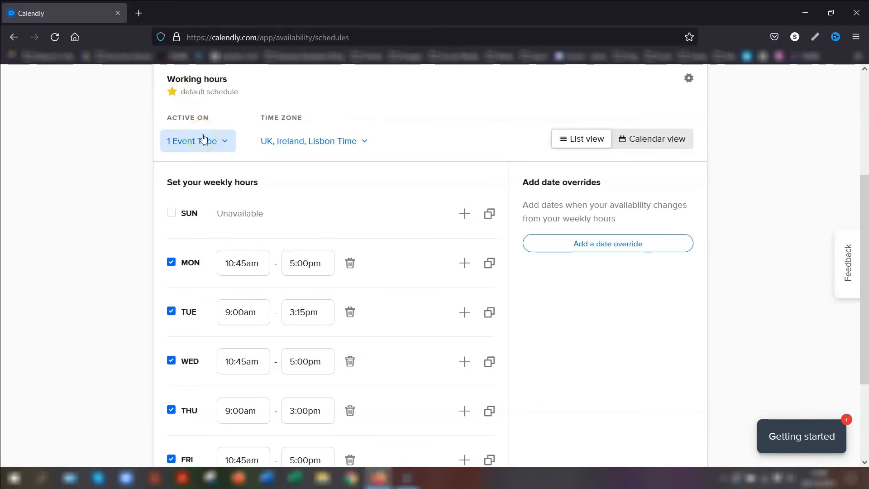
scroll(320, 163, "down", 3)
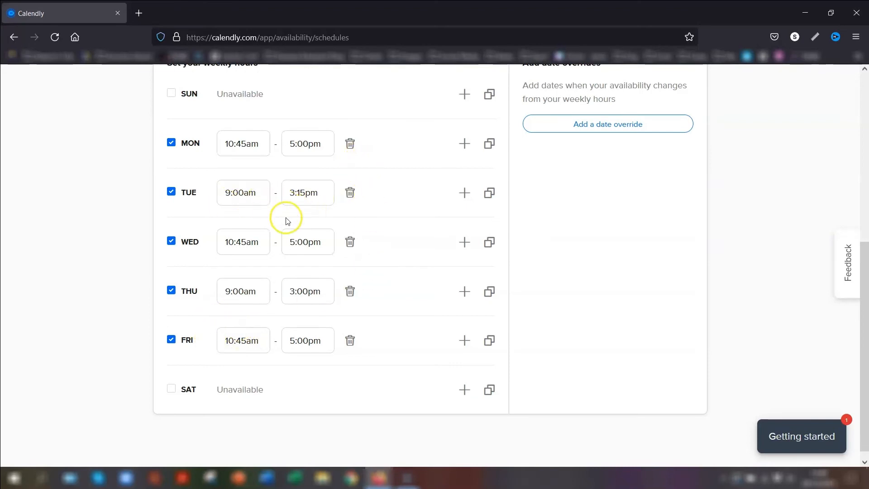
Add a date override for 11 January 2022 with availability from 12:00pm to 3:15pm
left_click(615, 125)
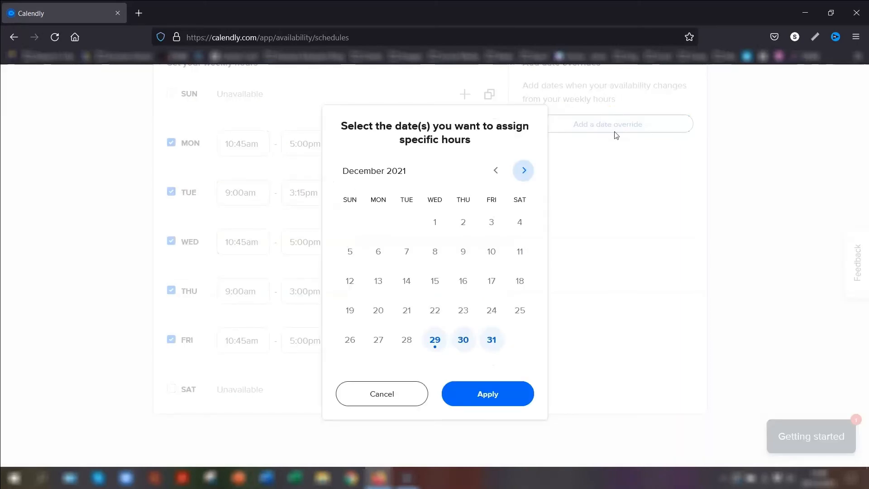
left_click(522, 171)
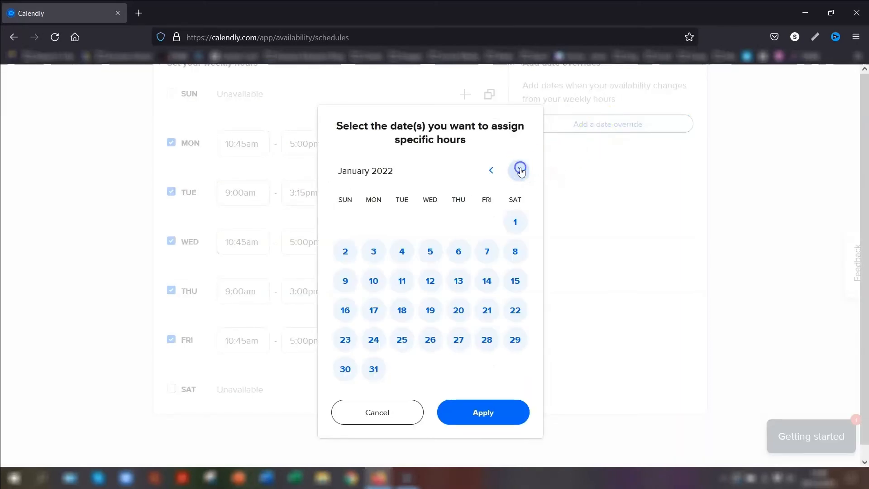
left_click(403, 281)
left_click(355, 365)
scroll(367, 419, "down", 5)
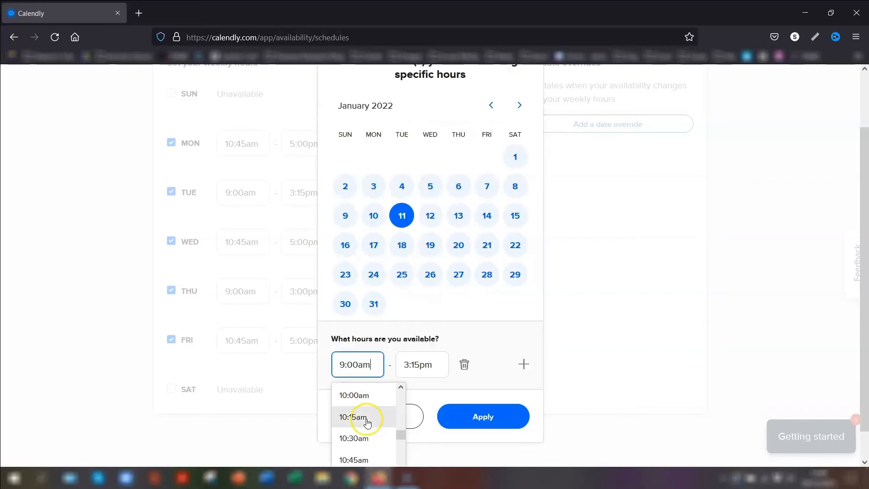
scroll(368, 425, "down", 2)
left_click(363, 438)
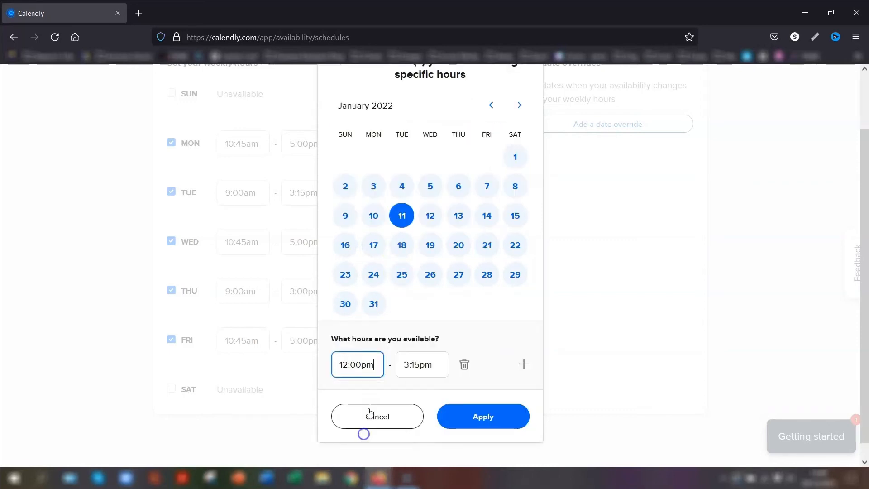
left_click(488, 415)
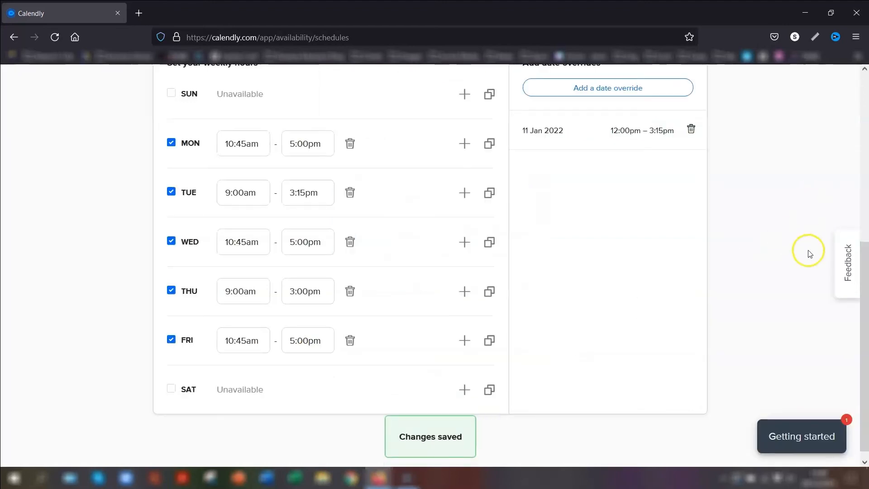
Browse the time zone list, keeping UK, Ireland, Lisbon Time unchanged
scroll(634, 322, "up", 1)
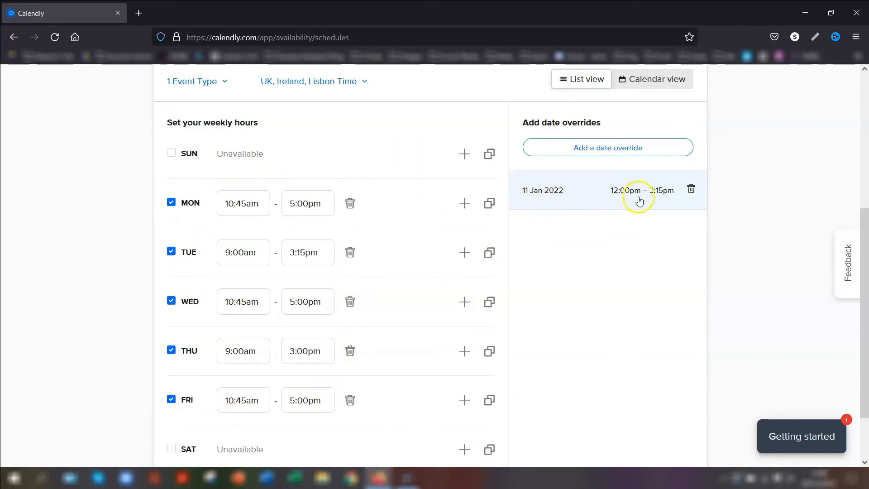
scroll(362, 204, "up", 3)
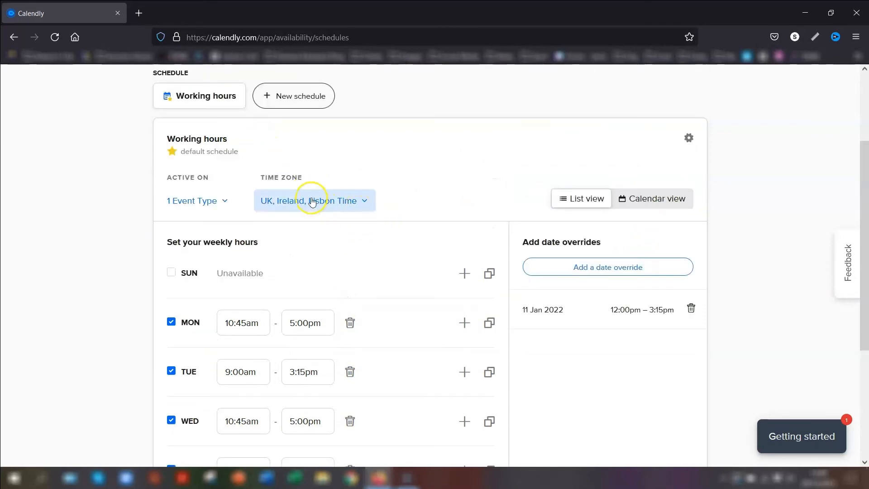
left_click(355, 202)
scroll(349, 344, "down", 2)
scroll(349, 326, "up", 2)
scroll(349, 335, "up", 4)
left_click(431, 150)
scroll(753, 240, "down", 2)
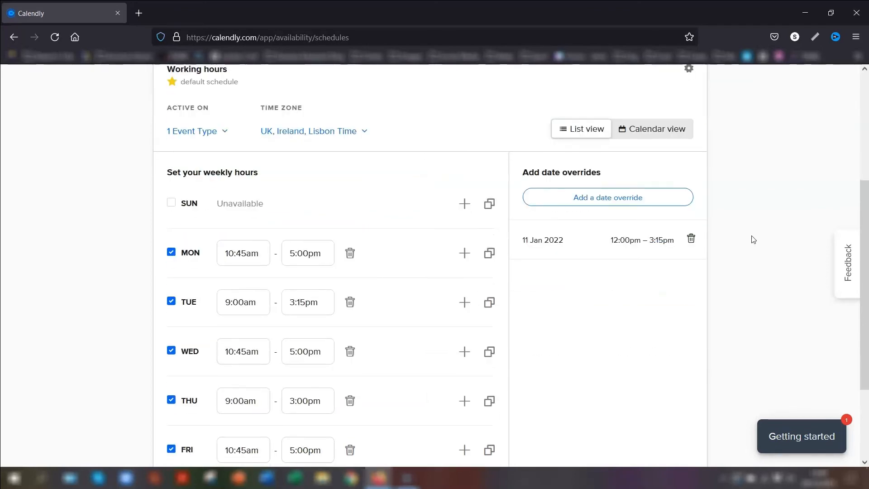
scroll(760, 245, "up", 4)
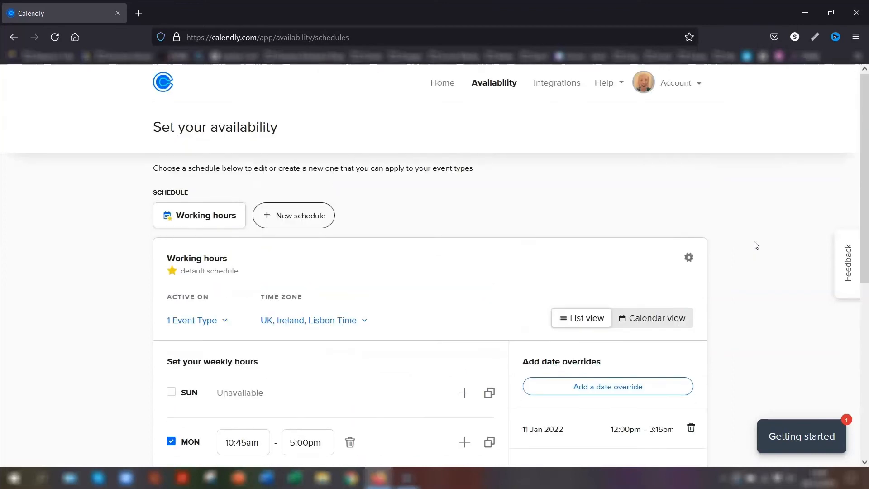
Open the 15 Minute Meeting booking page from Home and look over its title and description
left_click(443, 86)
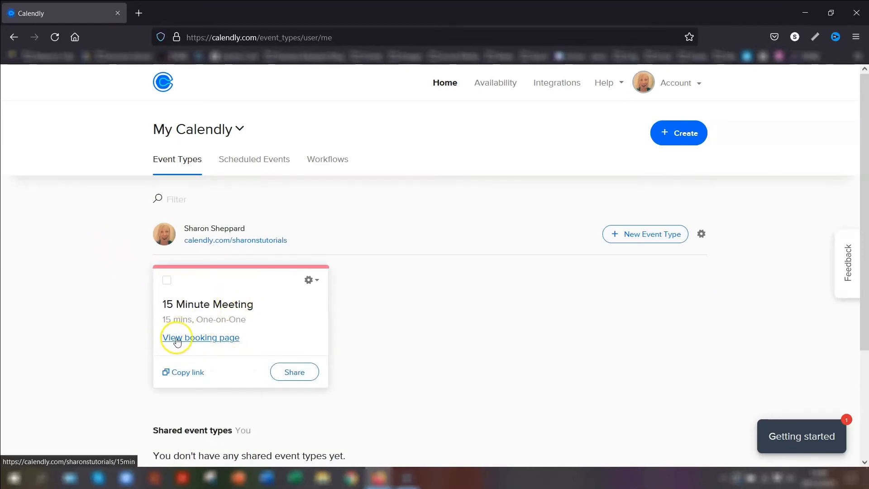
left_click(202, 338)
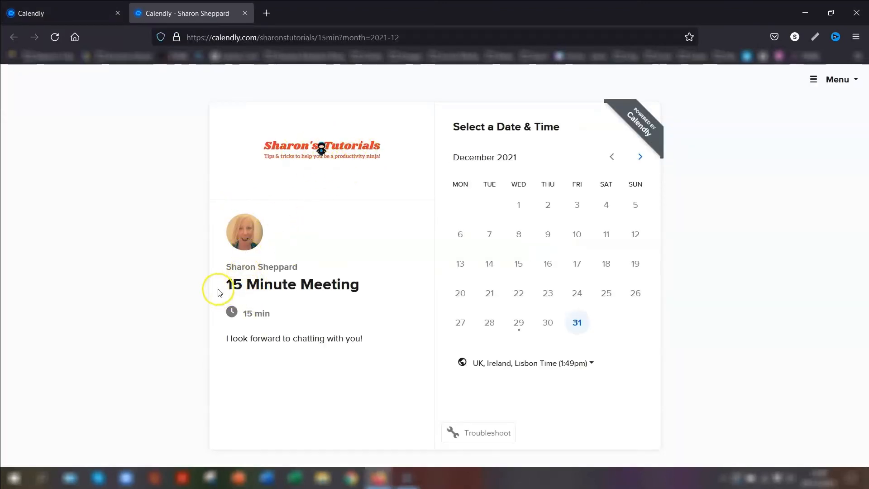
left_click_drag(228, 287, 377, 285)
left_click(392, 284)
left_click_drag(227, 342, 384, 339)
left_click(372, 347)
Check January 2022 slots on the 3rd, 4th and 11th, then close the preview
left_click(642, 156)
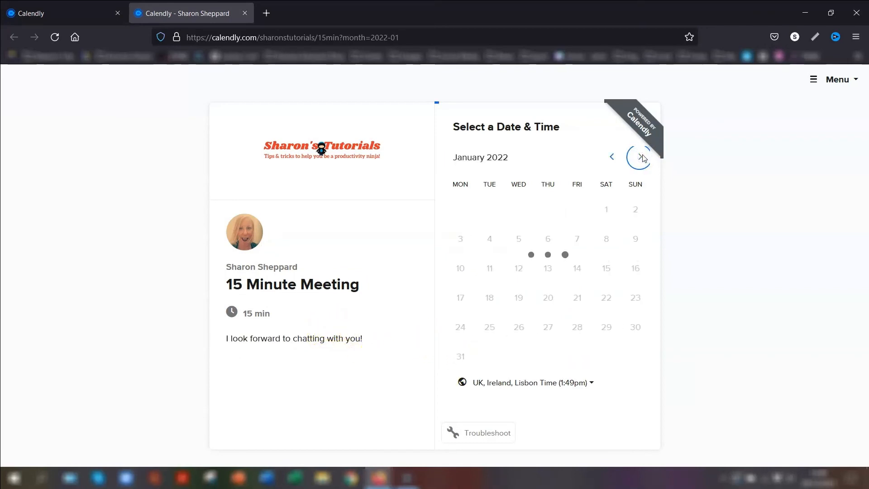
left_click(644, 161)
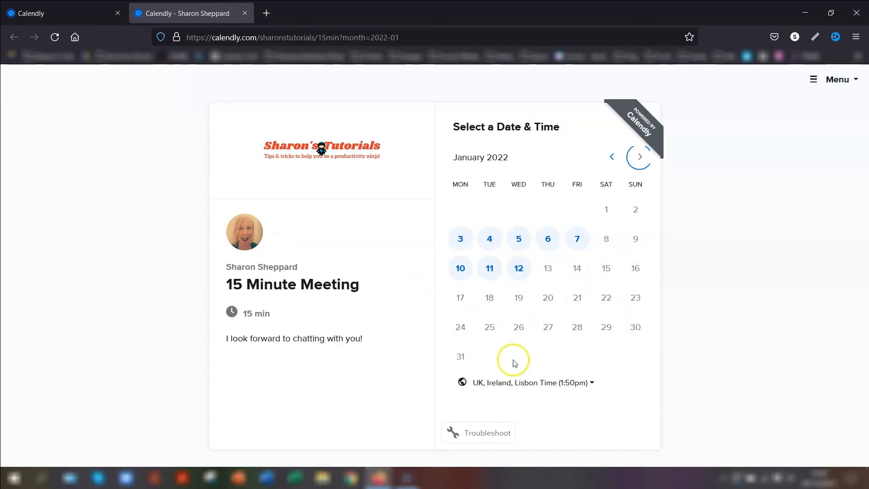
left_click(461, 239)
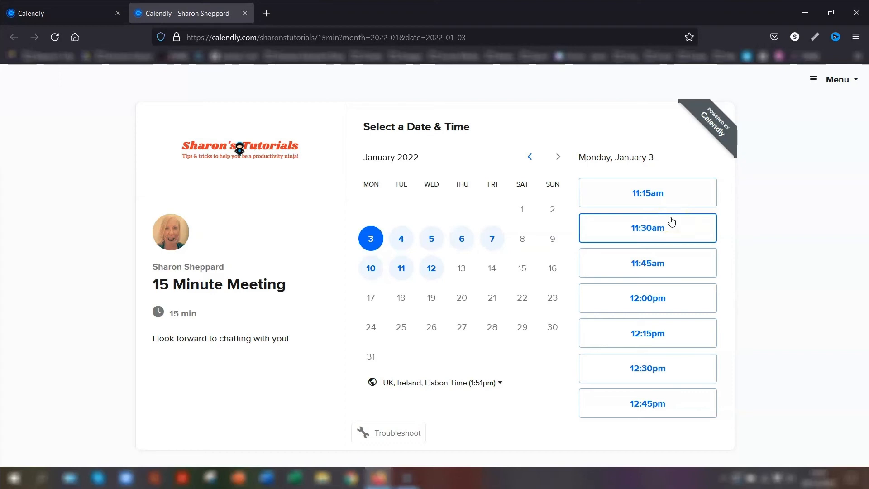
left_click(401, 239)
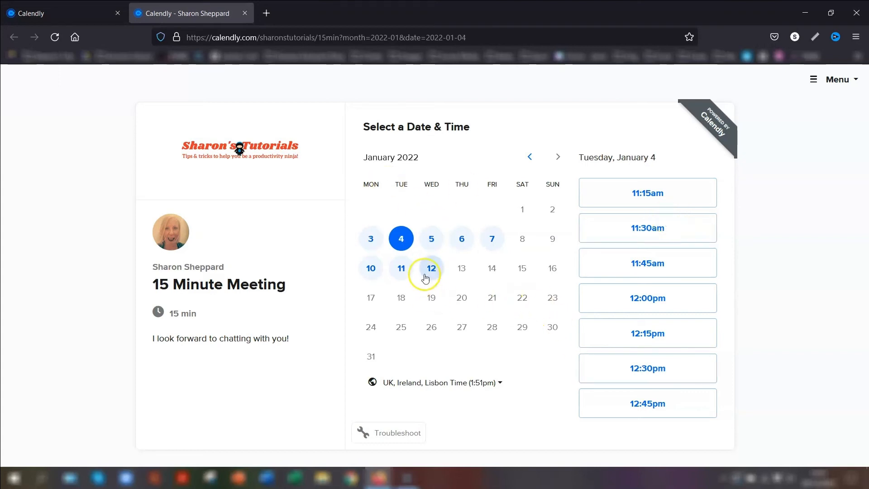
left_click(399, 270)
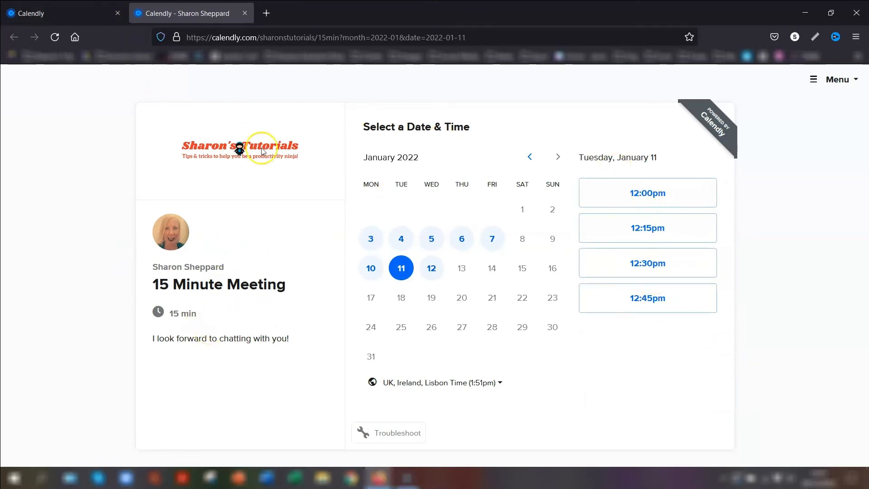
left_click(245, 14)
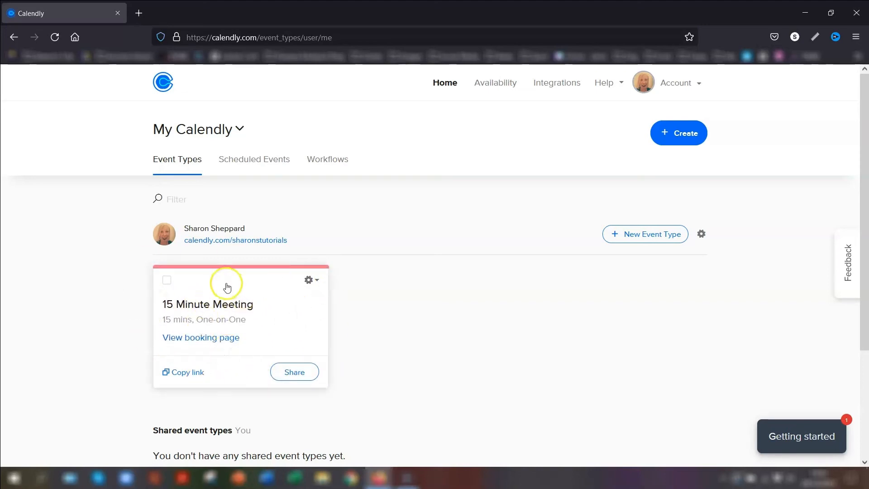
Clone the 15 Minute Meeting and rename the copy to '30 Minute Meeting'
left_click(310, 282)
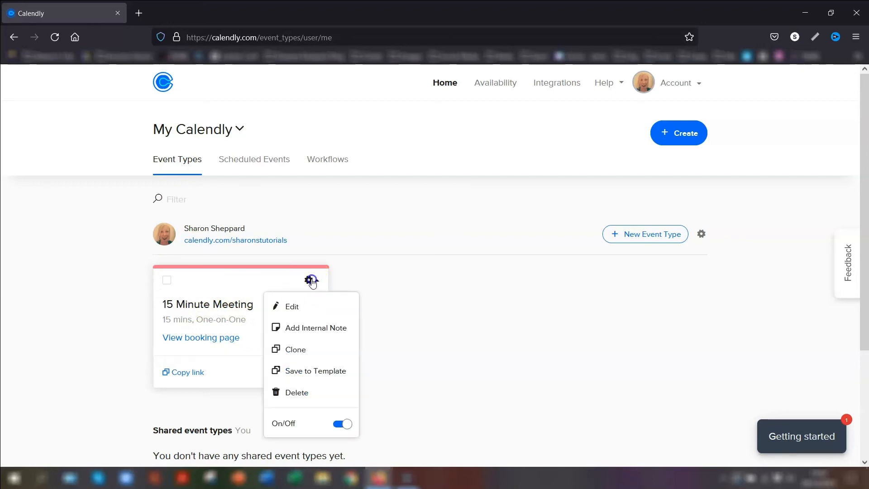
left_click(300, 353)
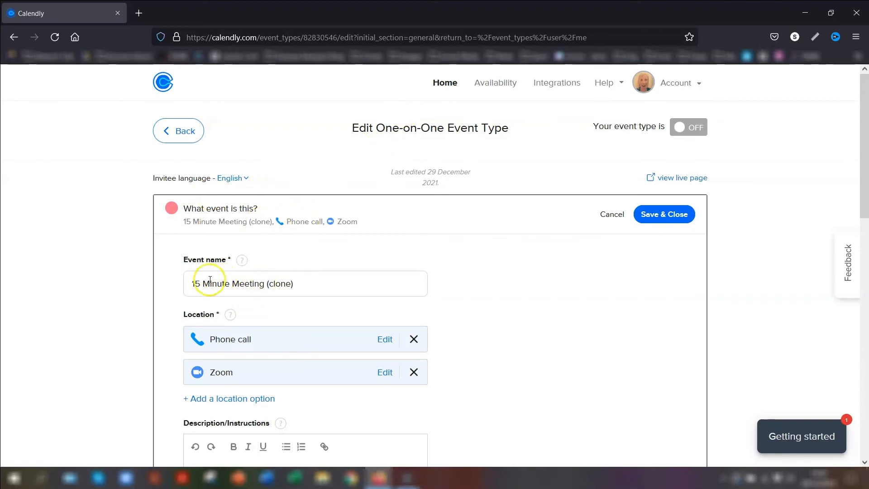
left_click(195, 284)
type("30")
key("Delete")
key("Delete")
key("End")
key("BackSpace")
key("BackSpace")
key("BackSpace")
key("BackSpace")
key("BackSpace")
key("BackSpace")
key("BackSpace")
key("BackSpace")
left_click(460, 258)
Set the event link to 30min and the colour to purple, then save
scroll(491, 337, "down", 3)
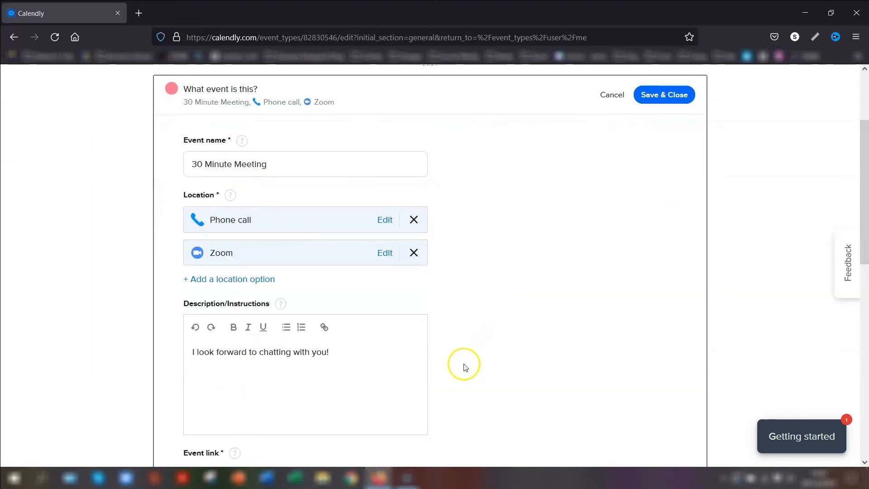
scroll(413, 351, "down", 4)
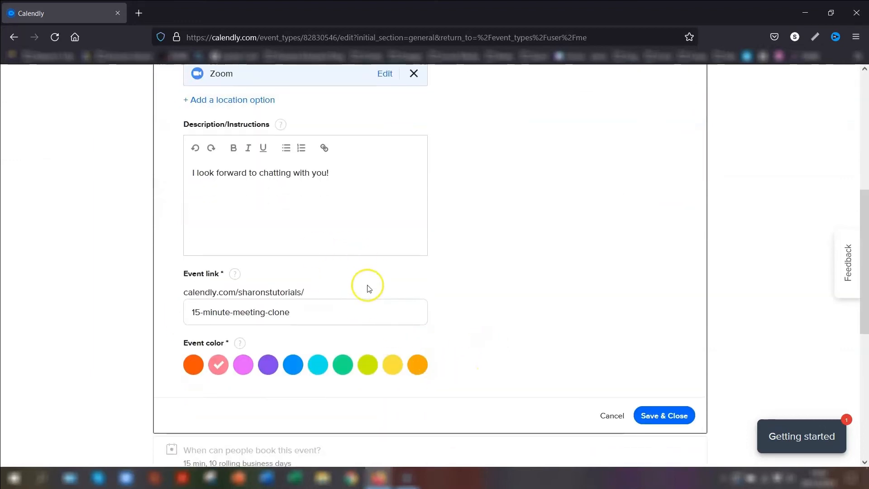
left_click(194, 315)
type("30")
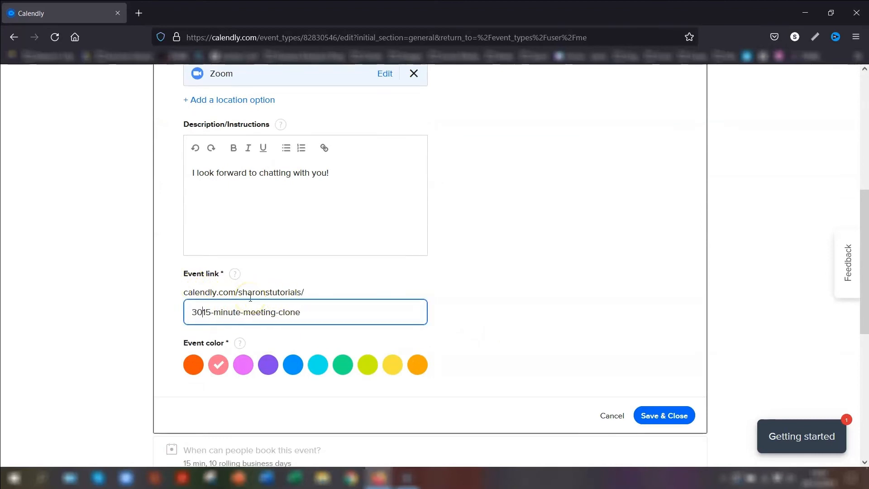
key("BackSpace")
key("BackSpace")
key("BackSpace")
key("BackSpace")
key("BackSpace")
key("BackSpace")
key("BackSpace")
key("BackSpace")
key("BackSpace")
key("BackSpace")
key("BackSpace")
key("BackSpace")
key("BackSpace")
key("BackSpace")
key("BackSpace")
key("BackSpace")
key("BackSpace")
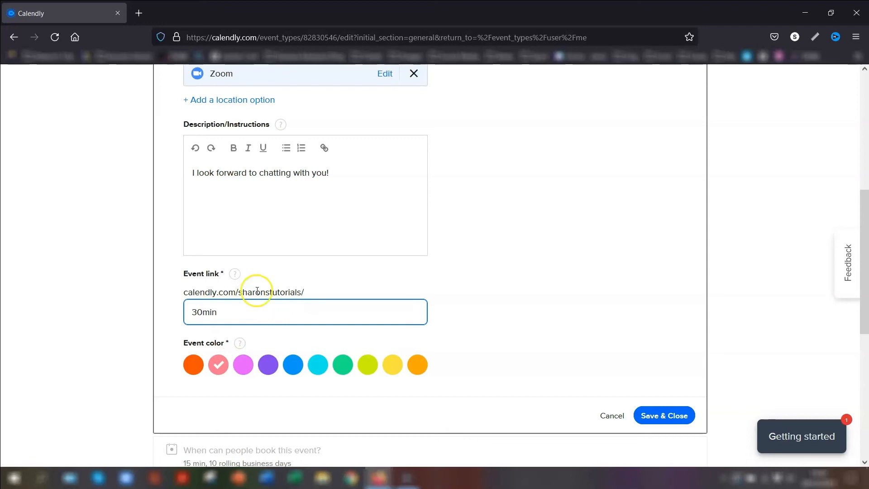
left_click(268, 364)
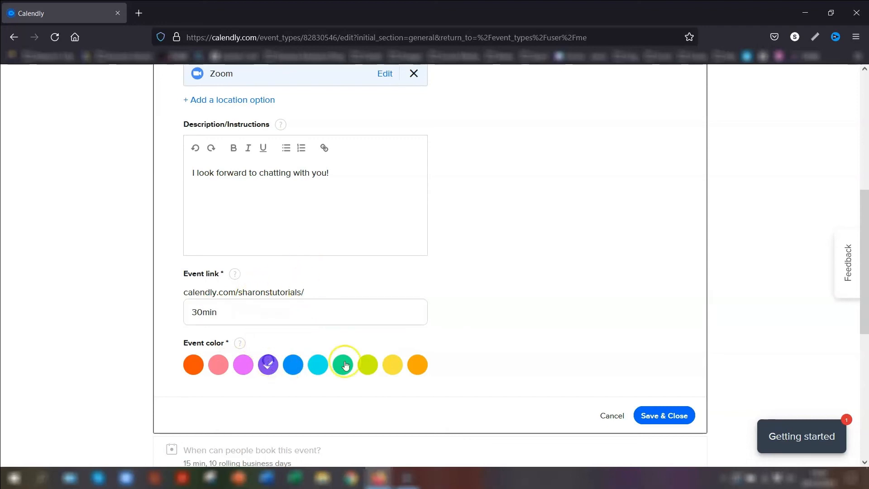
left_click(671, 417)
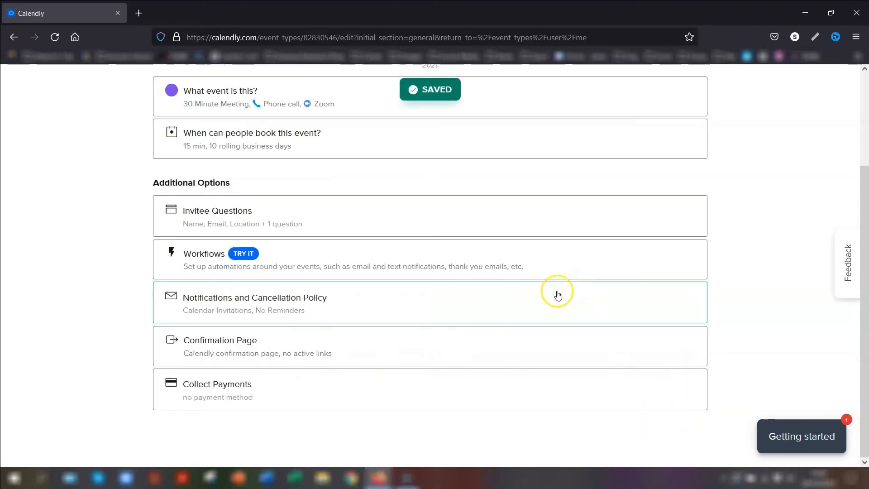
Set the 30 Minute Meeting's duration to 30 min
left_click(335, 137)
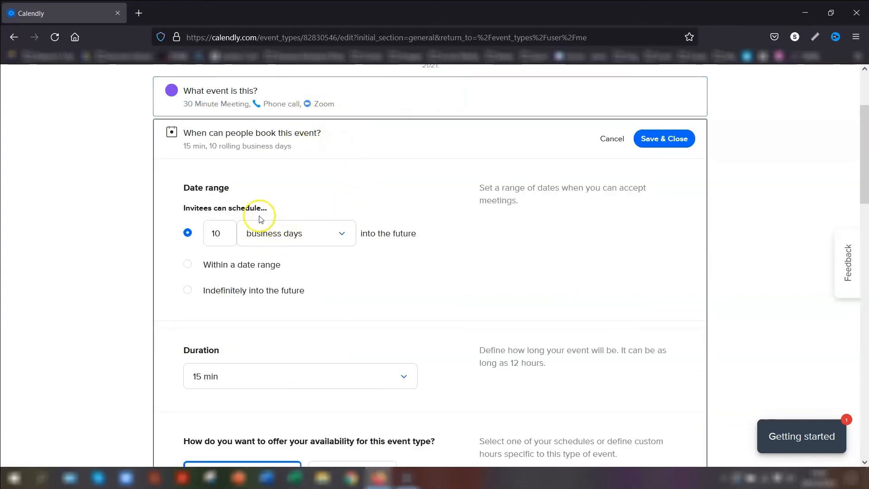
scroll(574, 277, "down", 3)
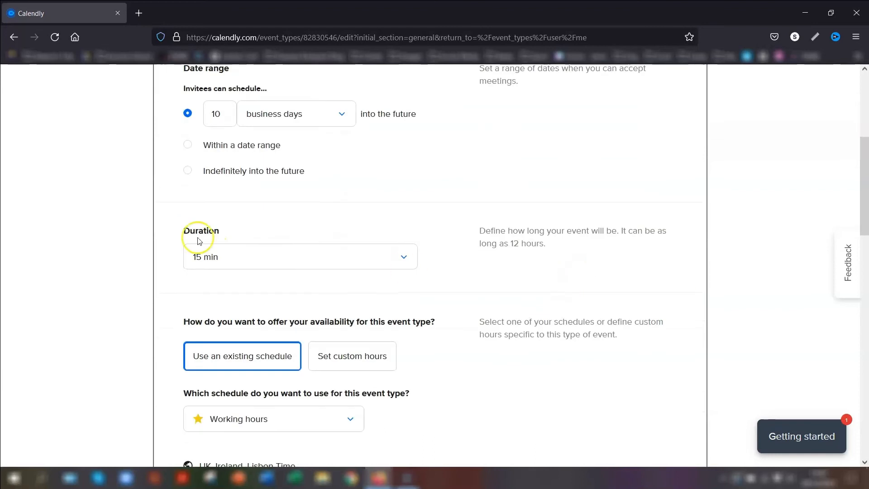
left_click(228, 259)
left_click(204, 310)
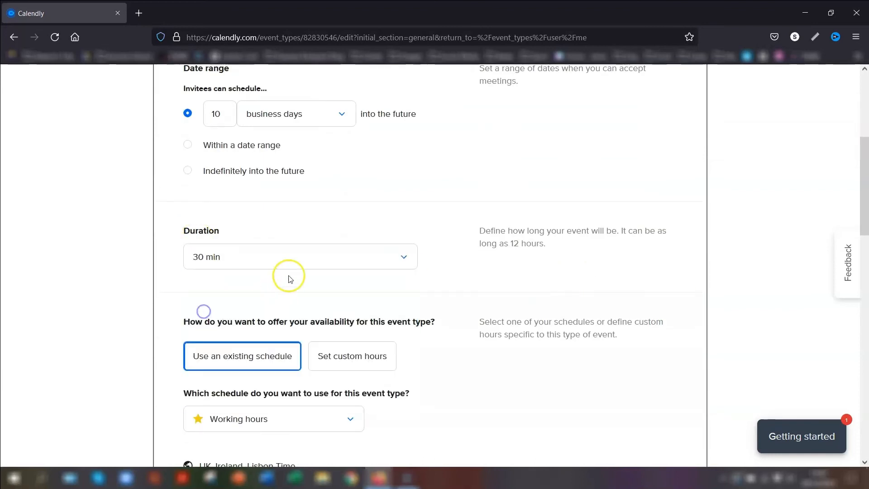
Review the additional rules (10 rolling business days, 1-day notice, 5 per day) and save
scroll(380, 265, "down", 3)
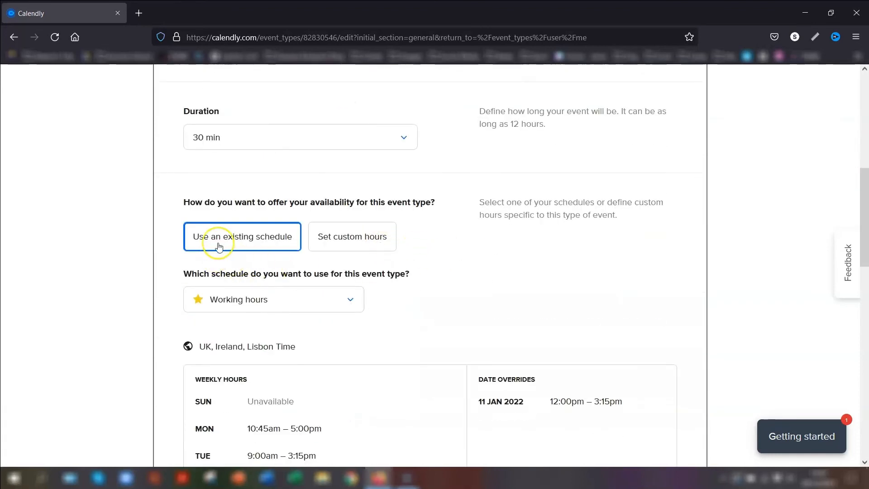
scroll(100, 286, "down", 4)
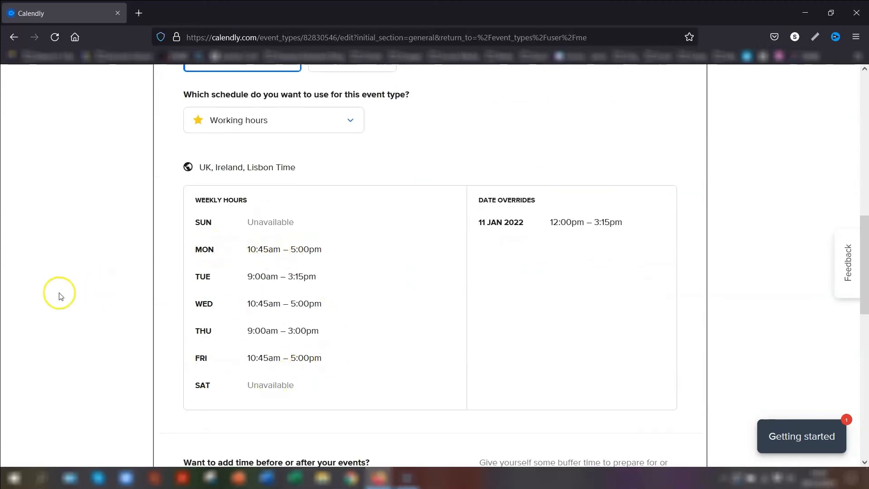
scroll(68, 278, "down", 4)
scroll(79, 275, "down", 3)
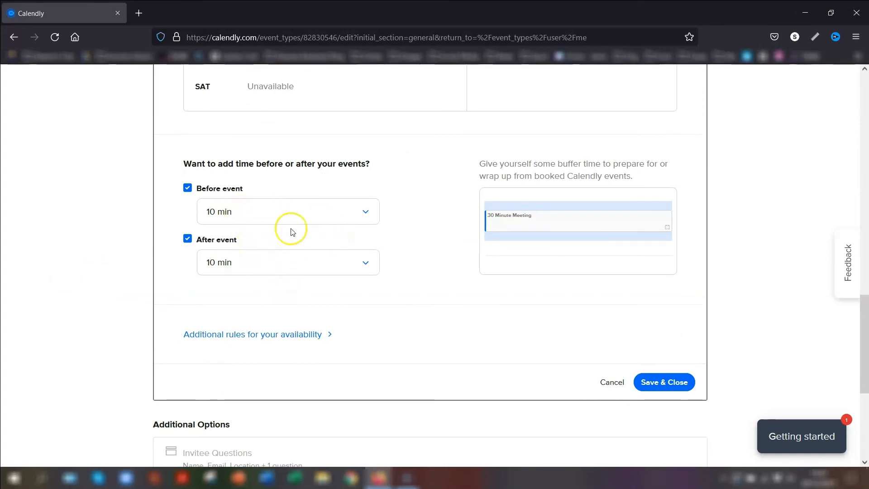
left_click(300, 335)
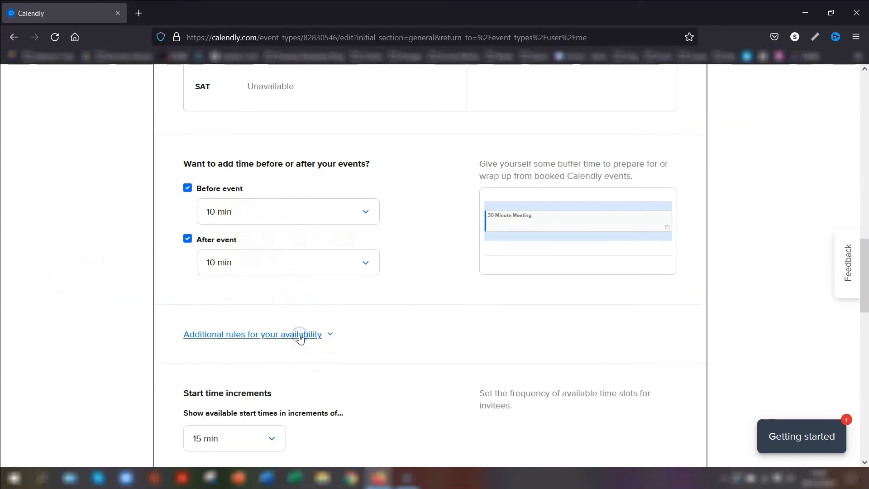
scroll(349, 317, "down", 3)
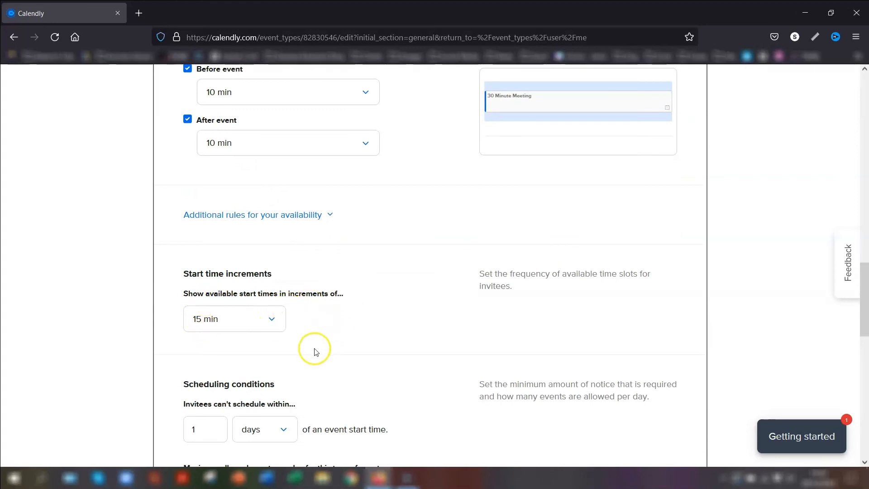
scroll(388, 291, "down", 4)
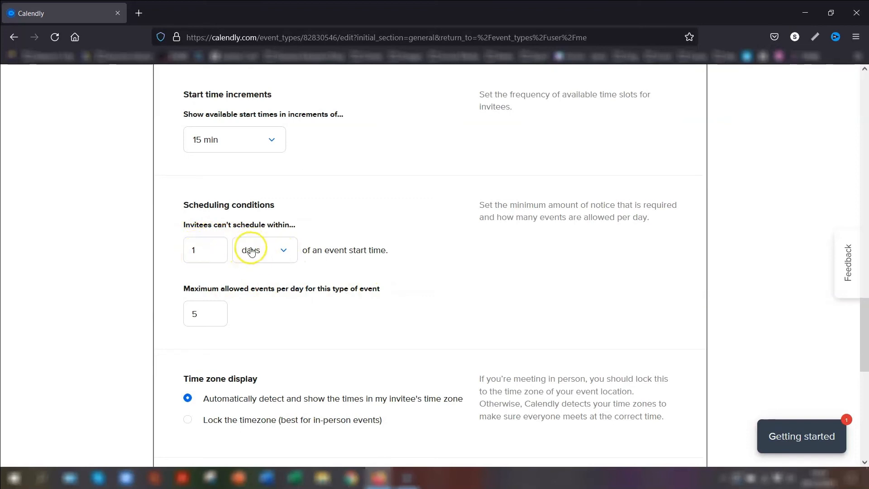
scroll(466, 283, "down", 2)
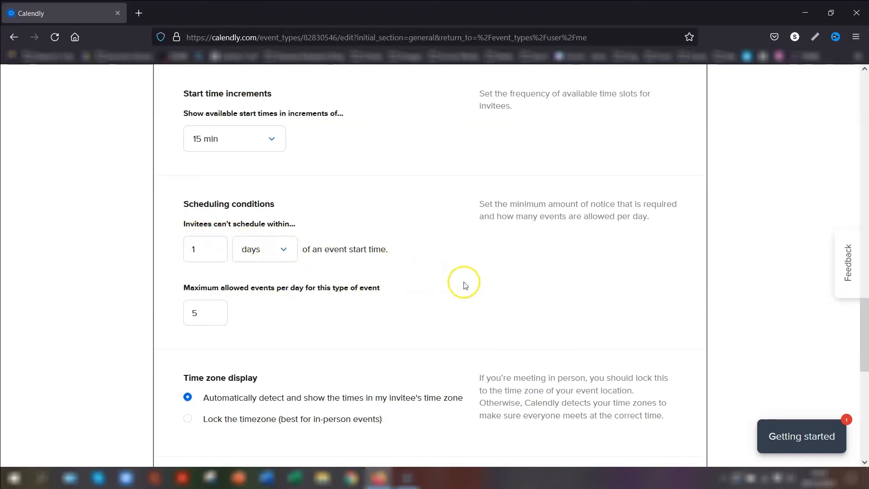
scroll(466, 283, "down", 2)
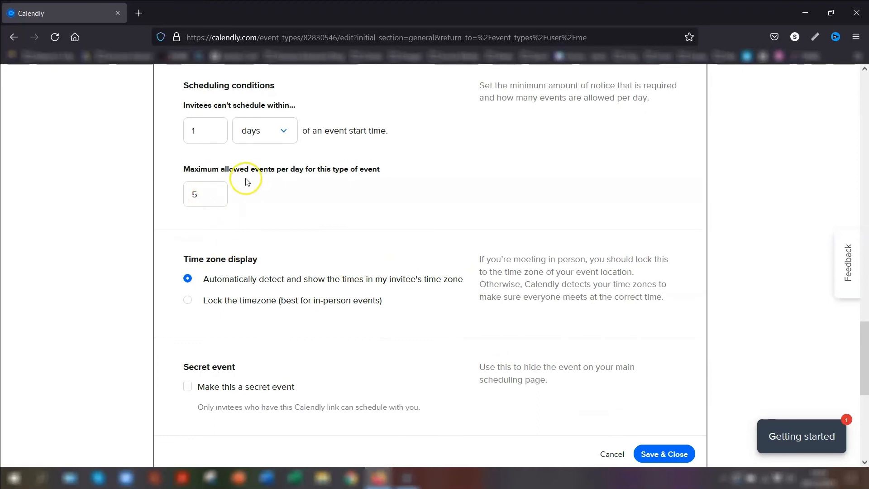
scroll(455, 213, "down", 2)
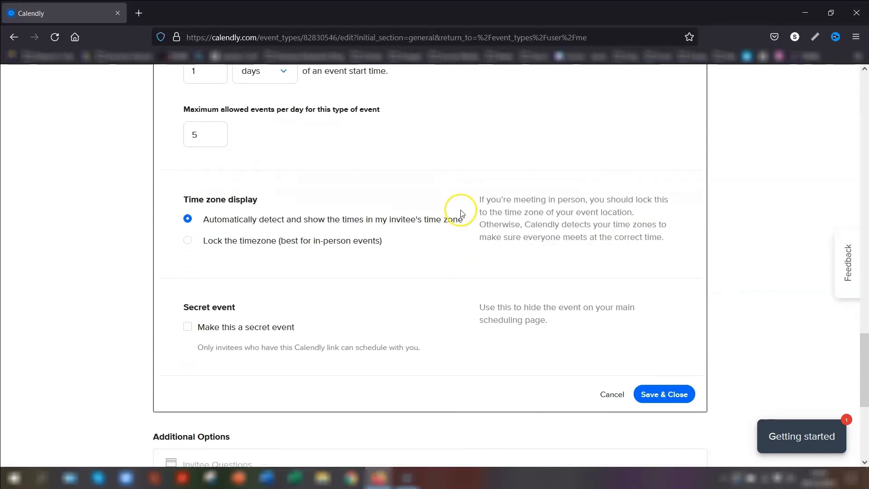
left_click(670, 394)
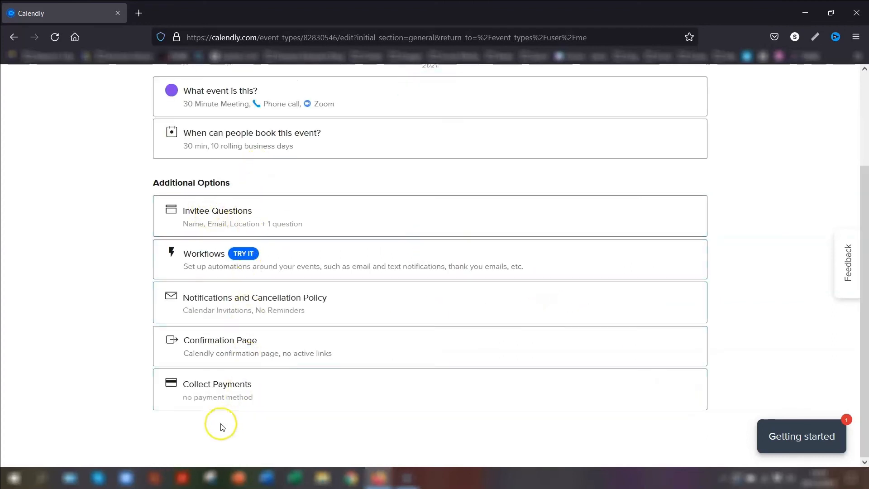
scroll(774, 267, "up", 3)
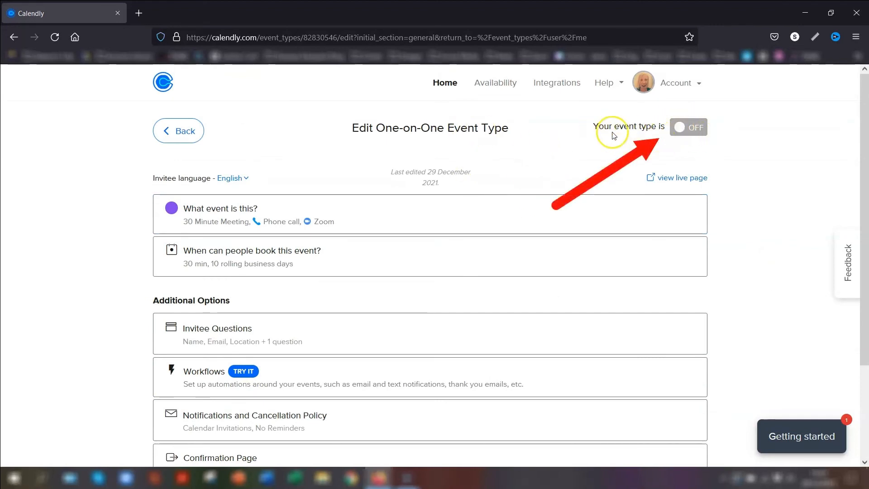
Turn the 30 Minute Meeting ON, then drag the 15 Minute Meeting card to first place
left_click(681, 129)
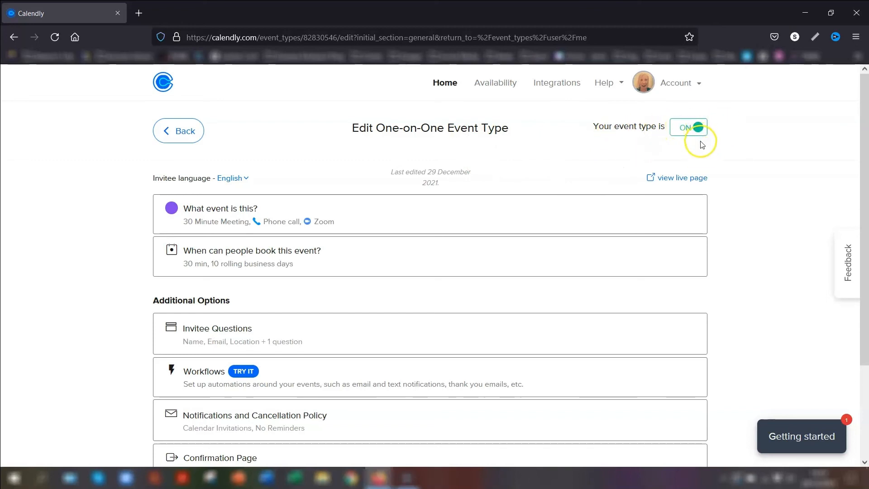
left_click(172, 131)
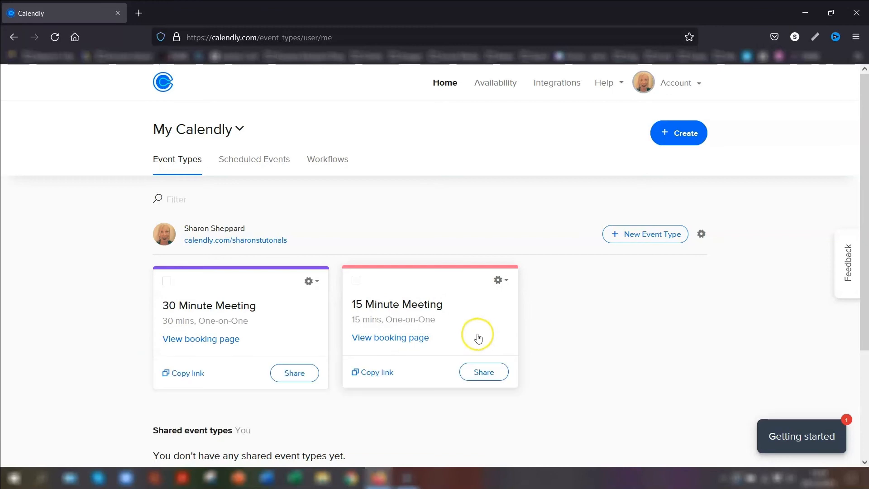
left_click_drag(479, 320, 196, 284)
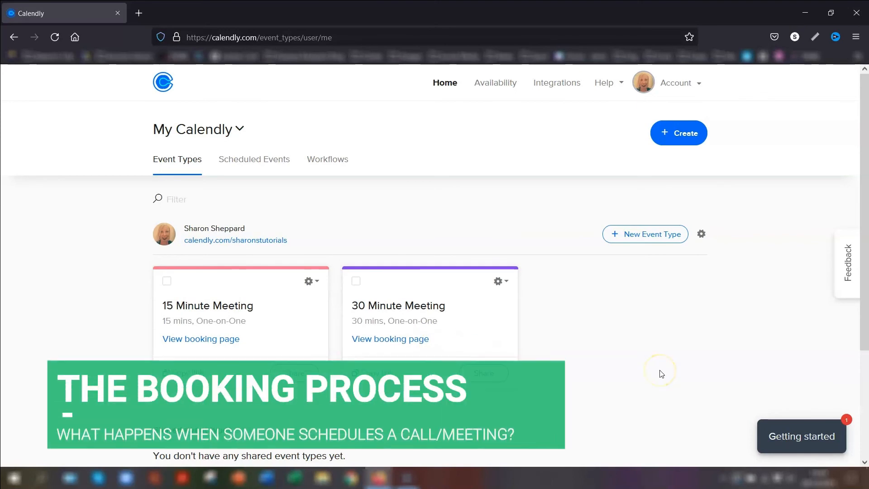
Book the 15 Minute Meeting for 11:30am on Wednesday, January 5, 2022 and confirm the slot
left_click(209, 339)
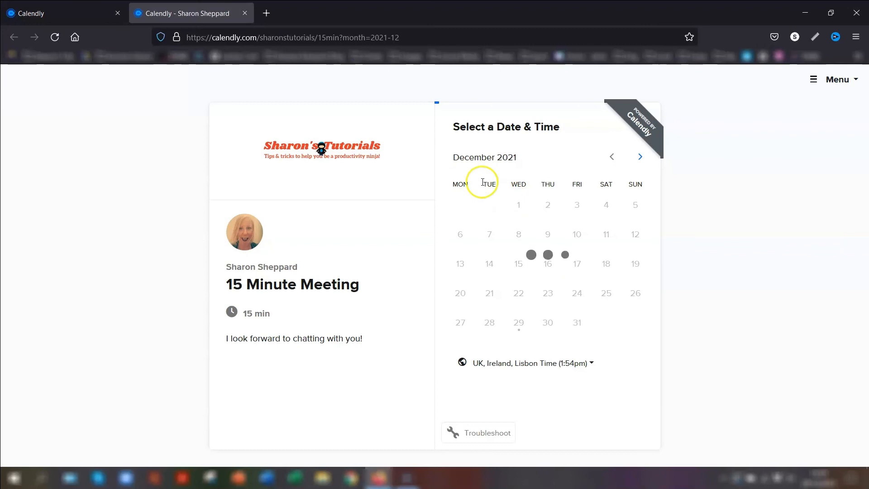
left_click(640, 157)
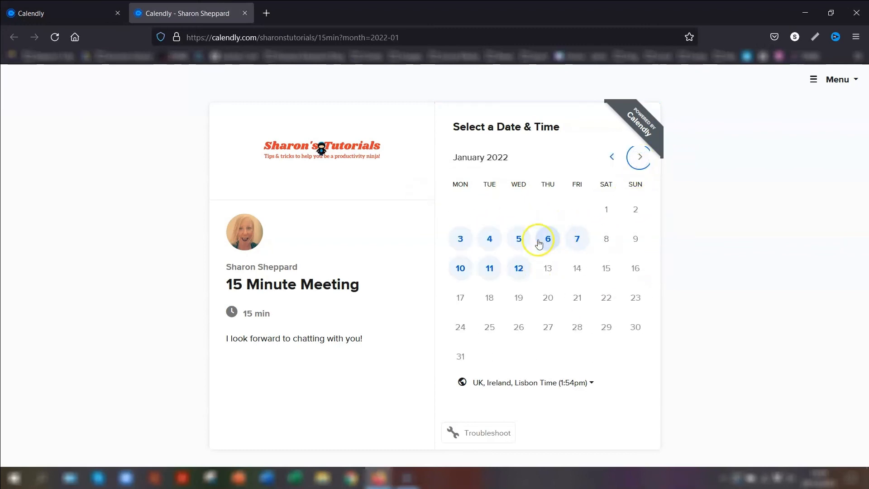
left_click(519, 237)
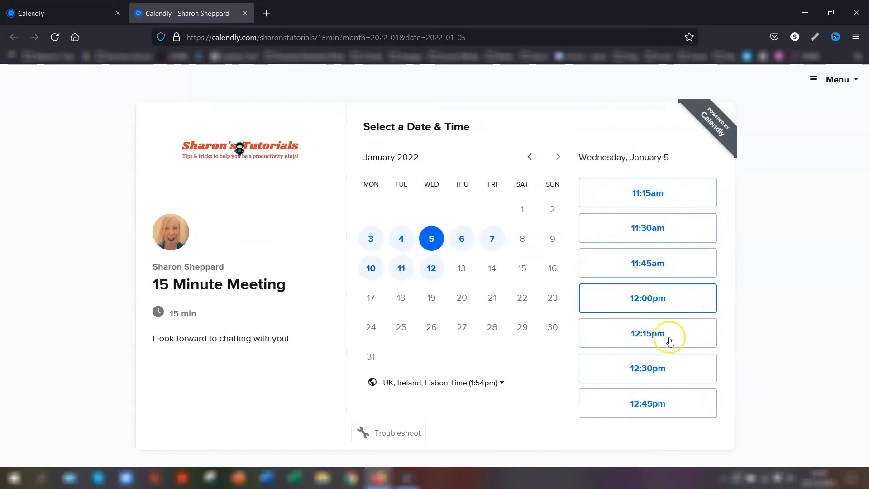
left_click(655, 225)
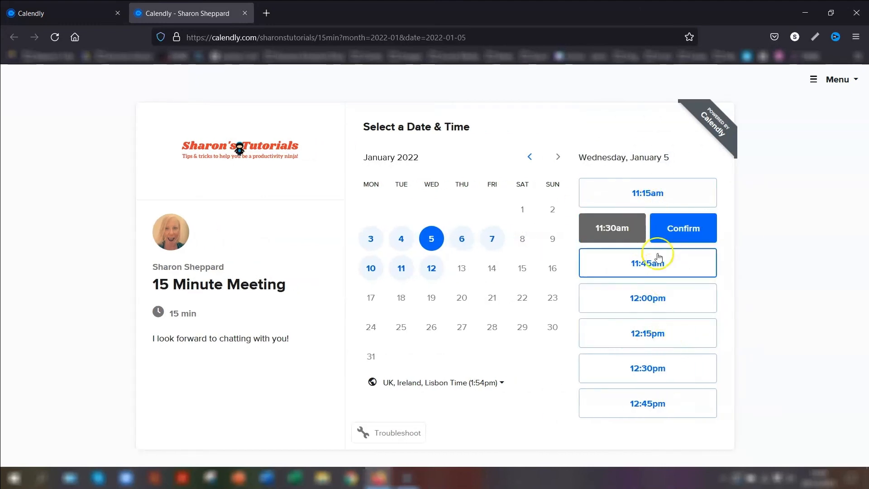
left_click(706, 232)
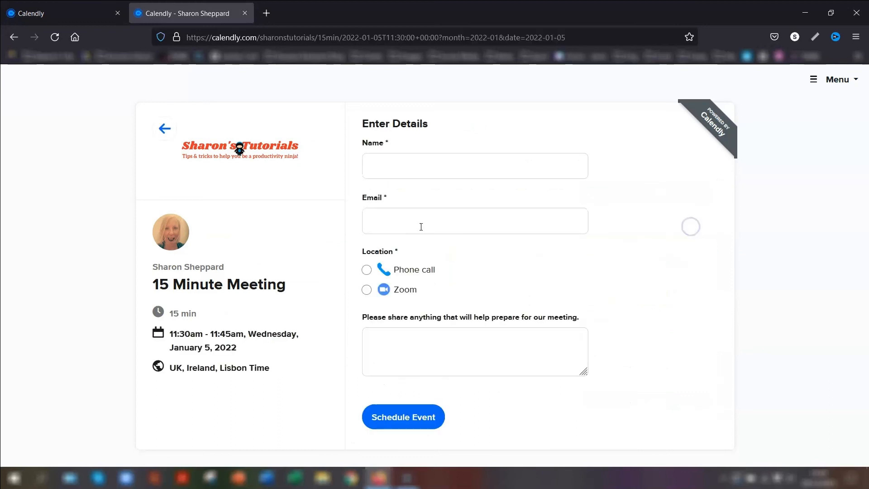
Enter the invitee's name and e-mail address on the booking form
left_click(391, 168)
type("Sharon")
left_click(386, 227)
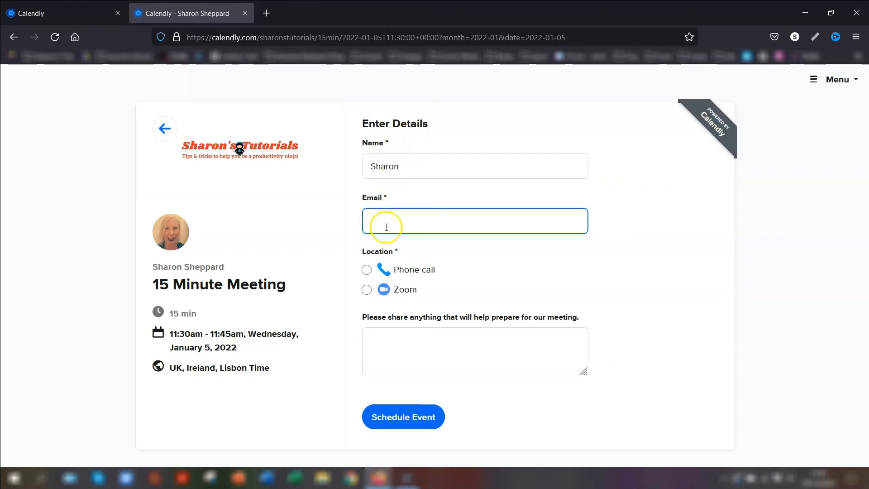
Set the meeting location to Zoom and schedule the 11:30am booking
left_click(378, 274)
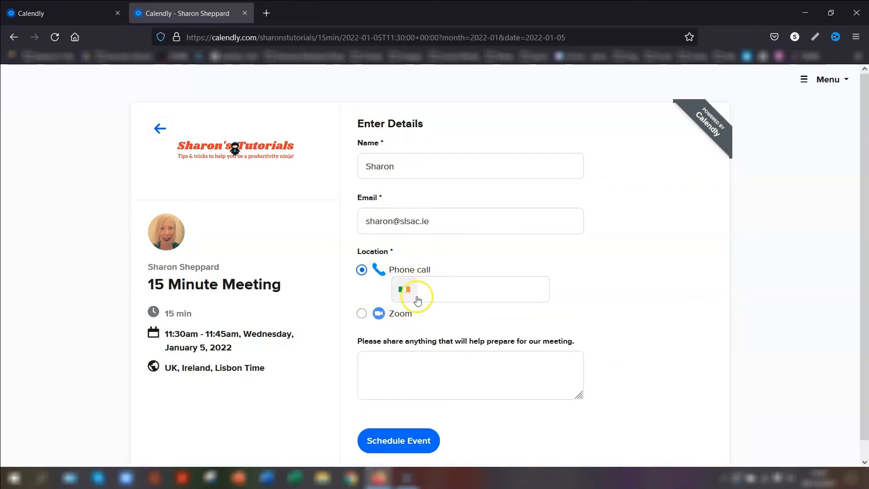
left_click(424, 290)
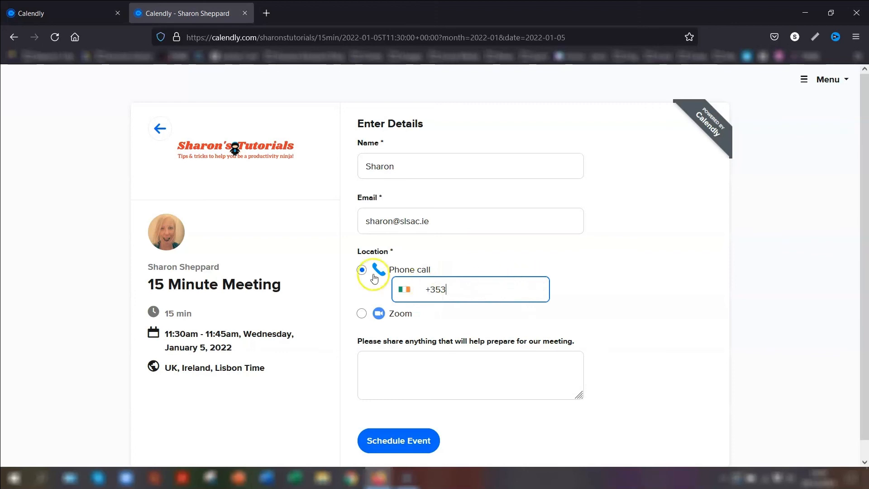
left_click(361, 312)
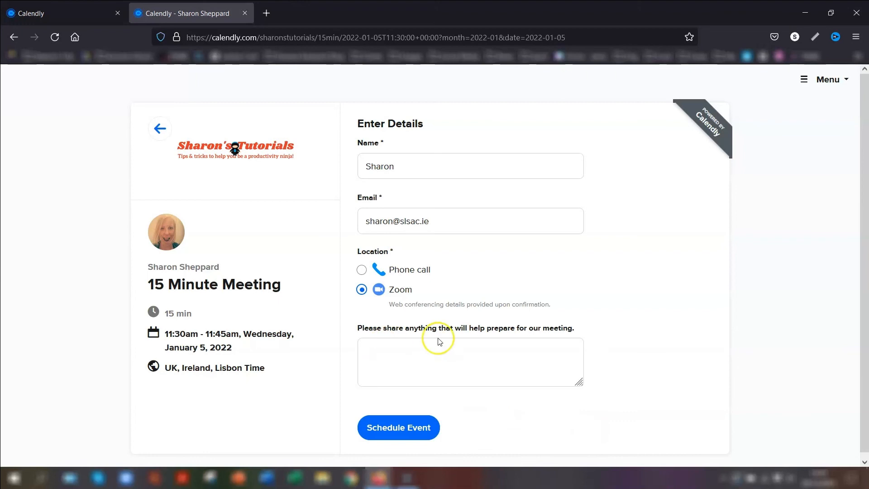
scroll(584, 338, "down", 1)
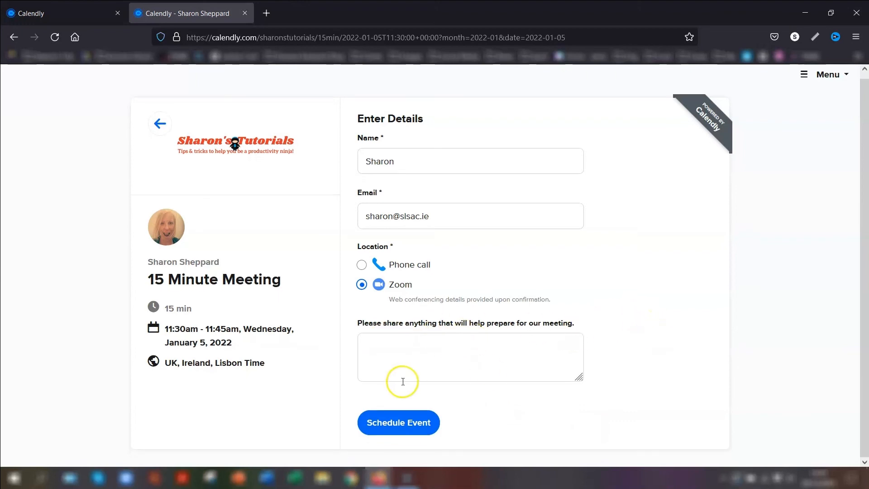
left_click(387, 425)
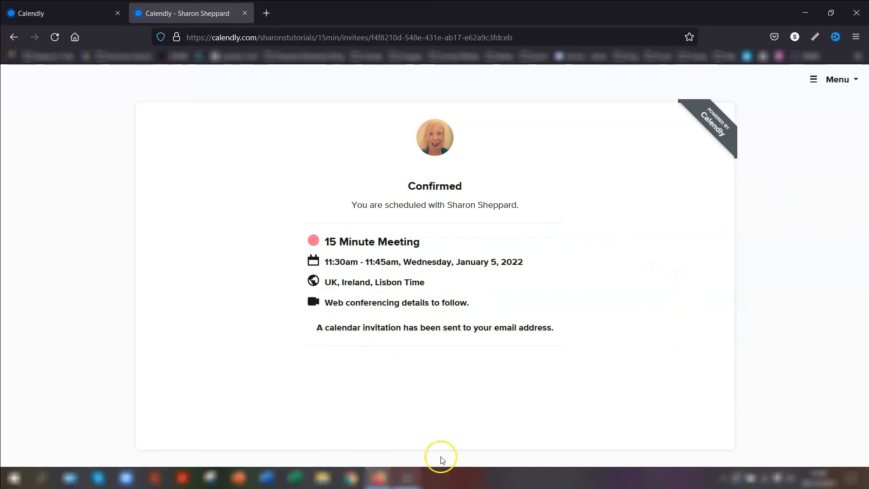
Open the 5 Jan 11:30am invitation email and review its Zoom link and event details
left_click(386, 482)
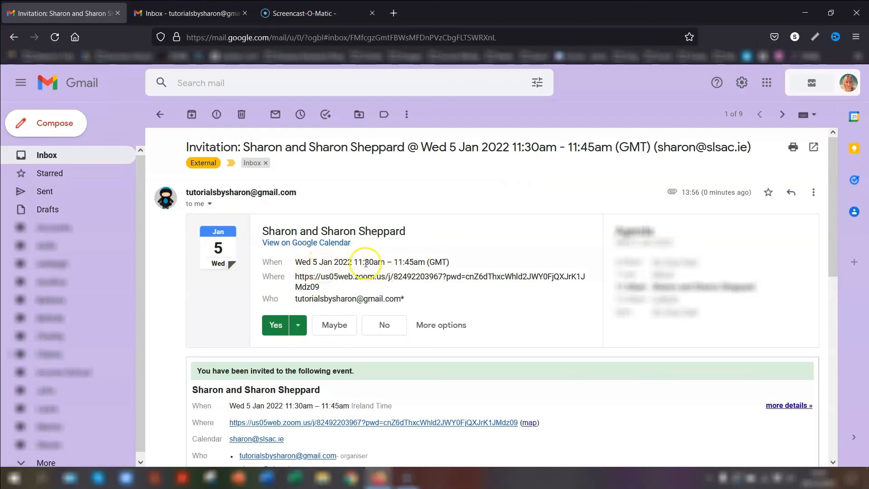
scroll(340, 345, "down", 2)
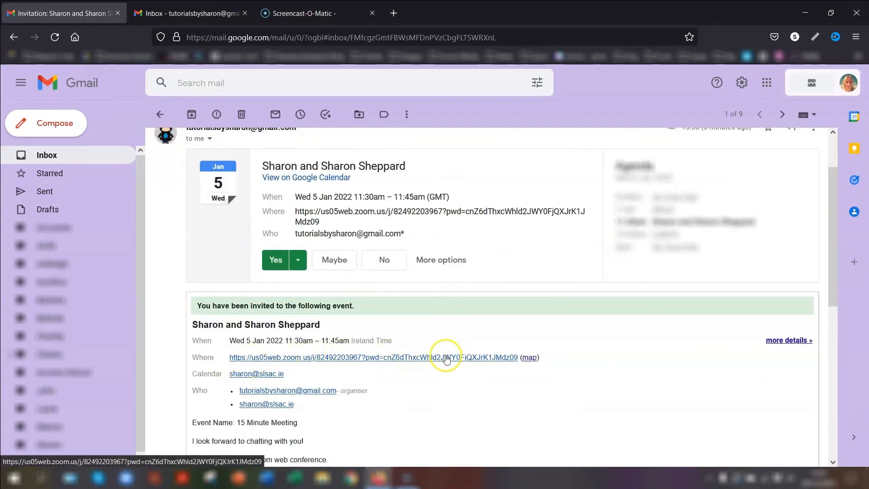
scroll(544, 360, "down", 5)
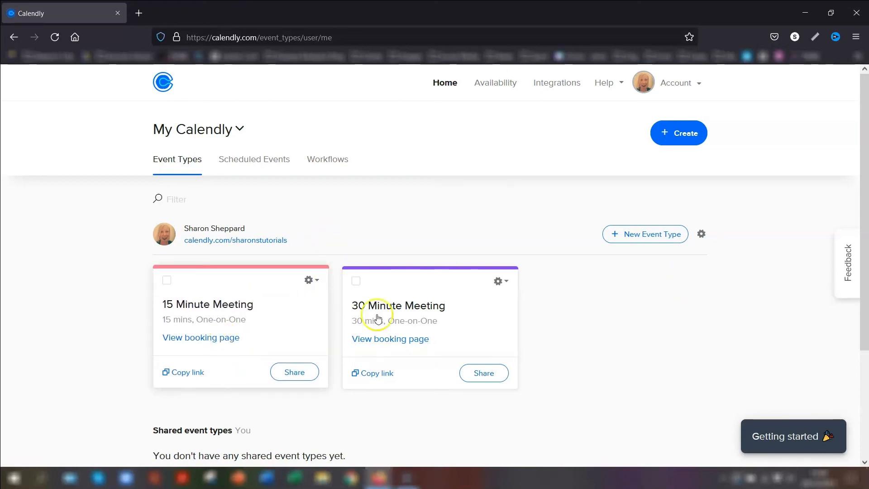
Open and then close the 15 Minute Meeting's options menu
triple_click(184, 354)
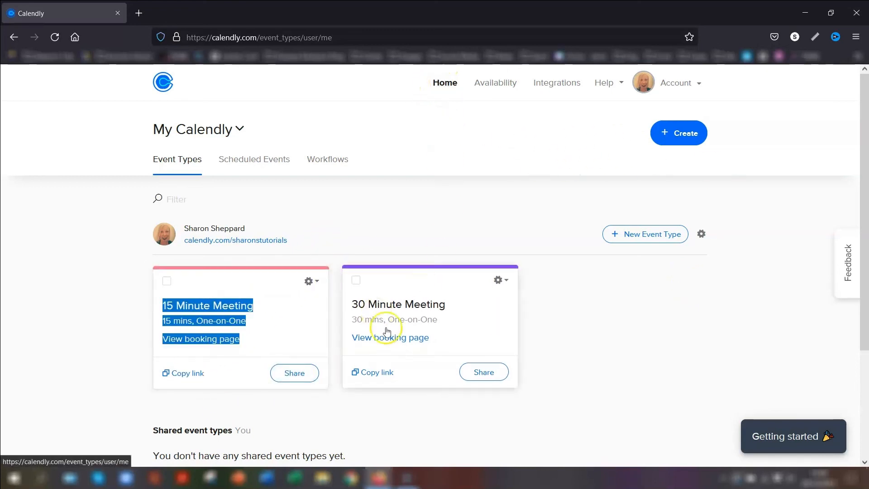
left_click(310, 281)
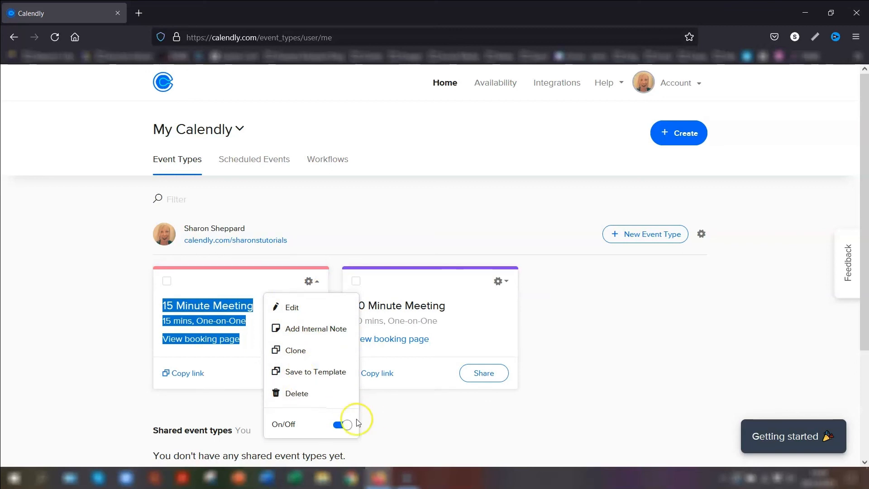
left_click(243, 411)
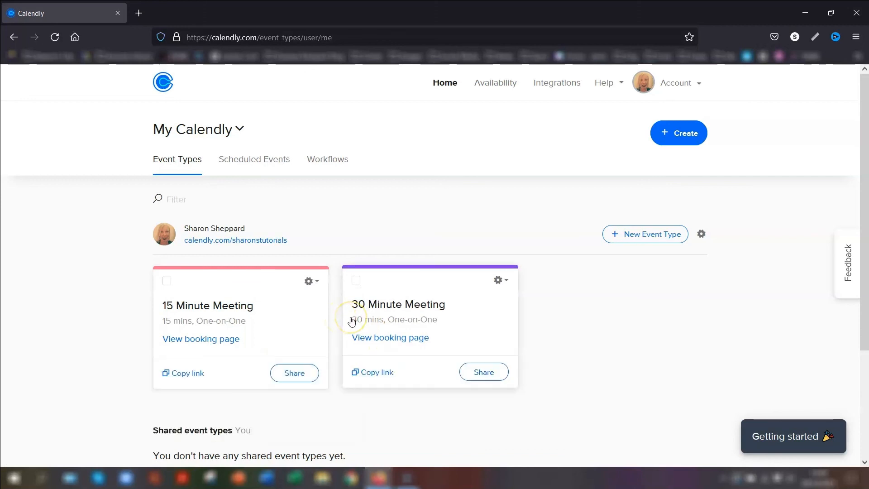
left_click(361, 318)
Switch off the 30 Minute Meeting and preview the public page showing only the 15 Minute Meeting
left_click(501, 281)
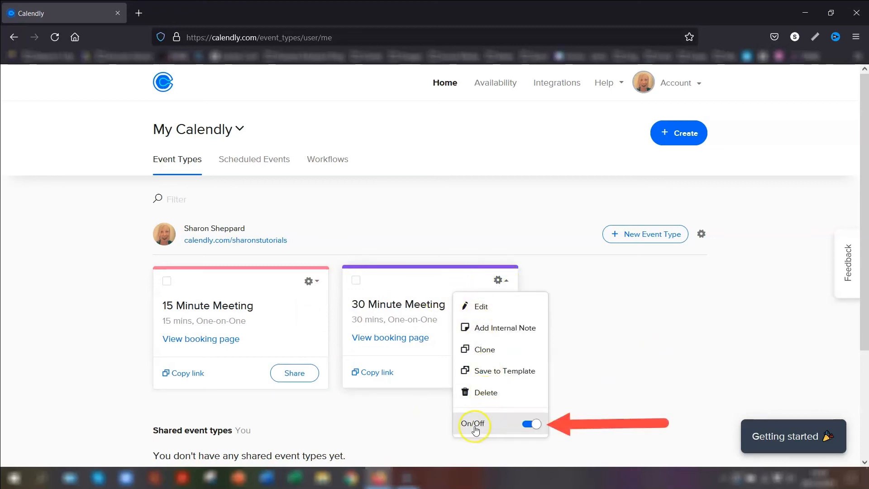
left_click(534, 425)
left_click(502, 238)
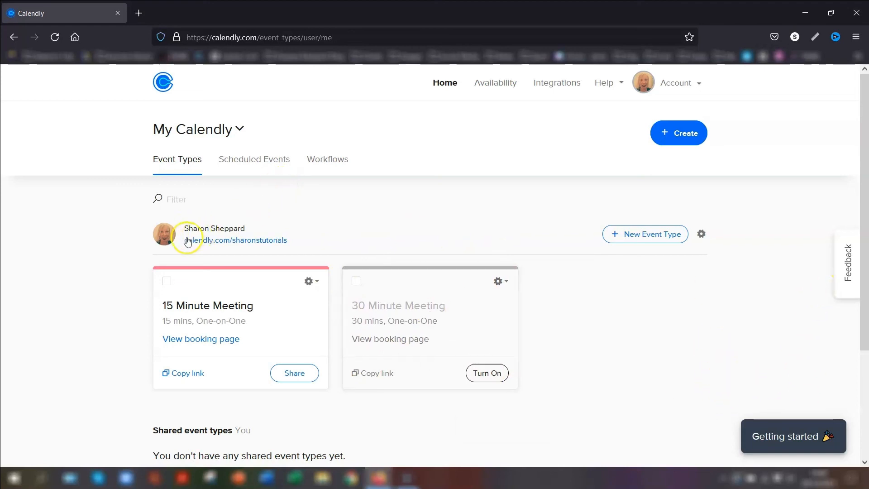
left_click(245, 240)
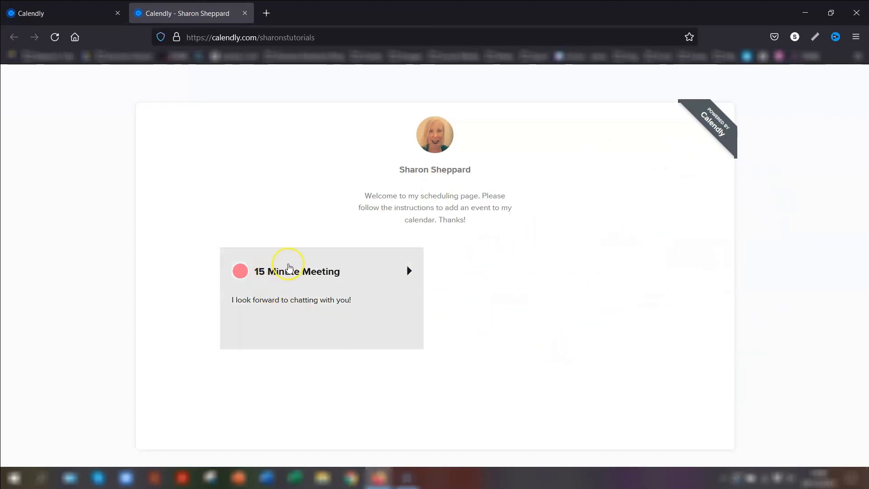
key("ctrl+w")
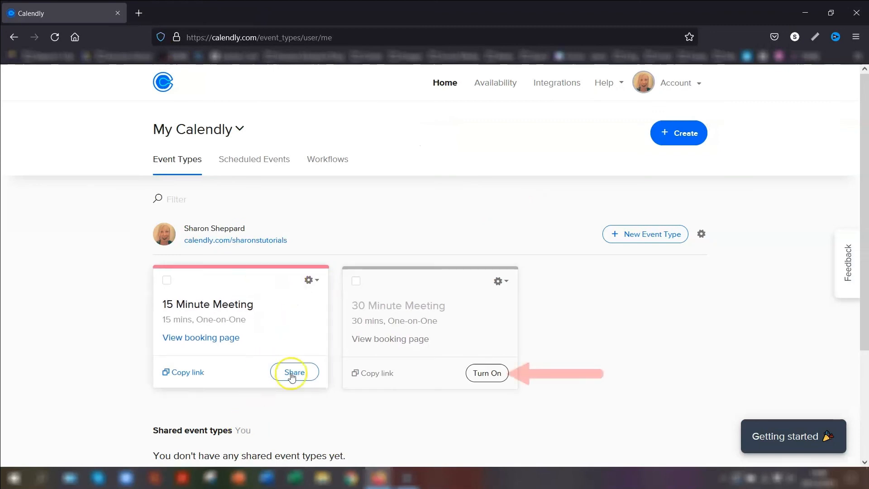
Turn the 30 Minute Meeting back on and verify both meetings appear on the public page
left_click(487, 372)
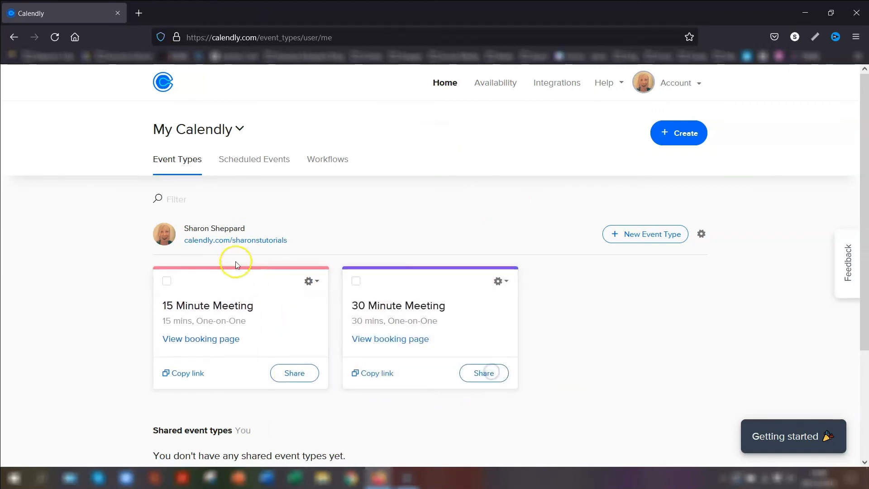
left_click(245, 238)
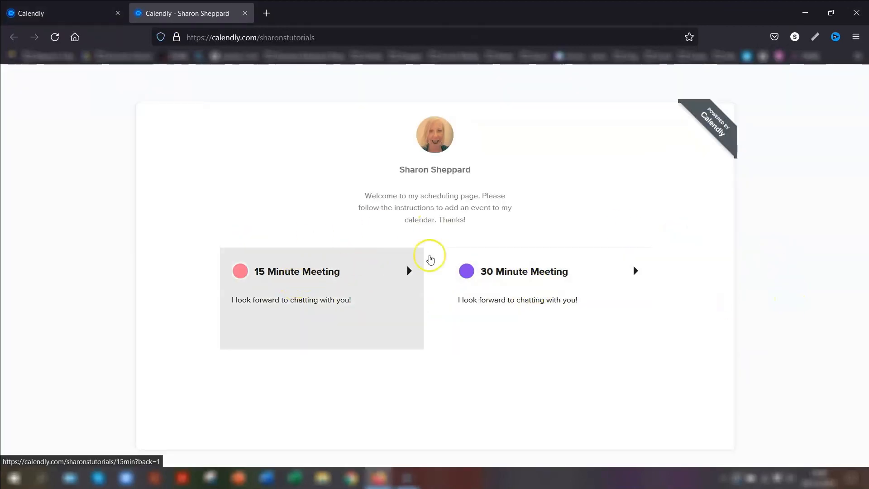
key("ctrl+w")
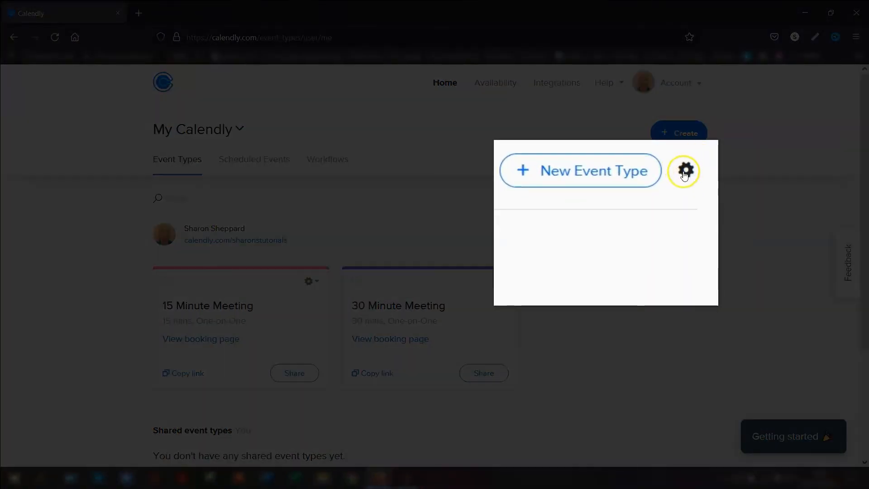
Copy the main scheduling page link from the sharing options
left_click(685, 174)
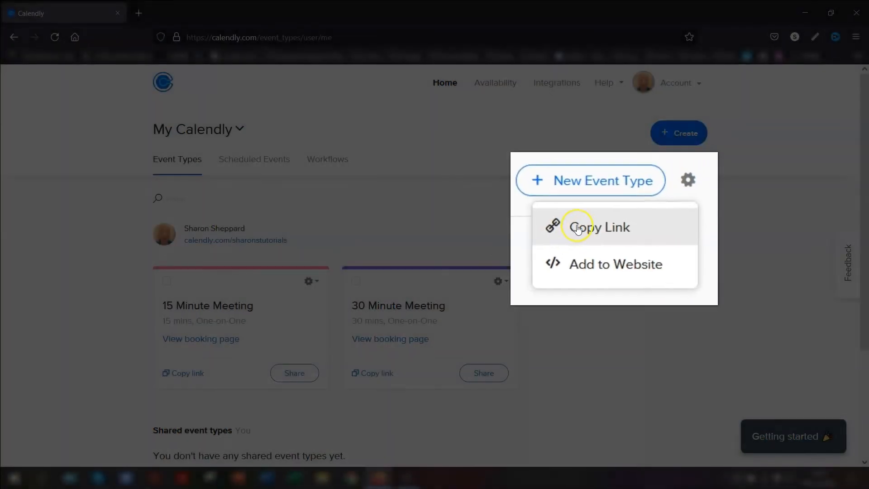
left_click(562, 225)
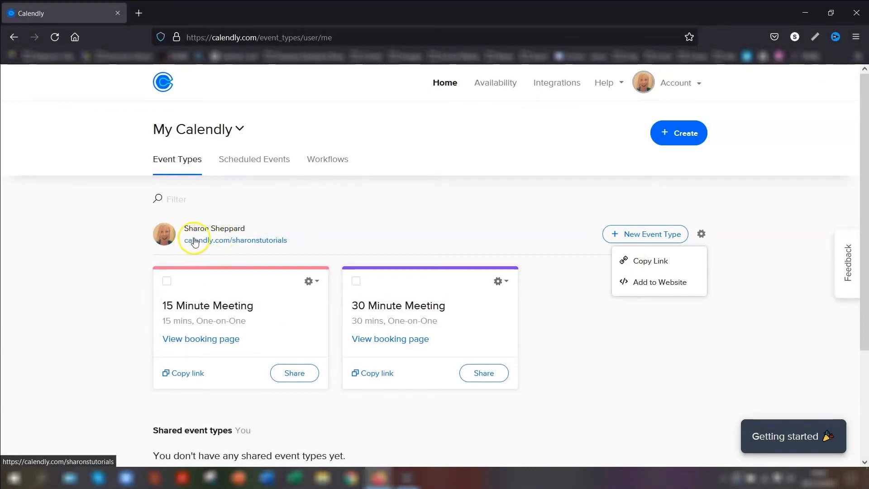
left_click(781, 239)
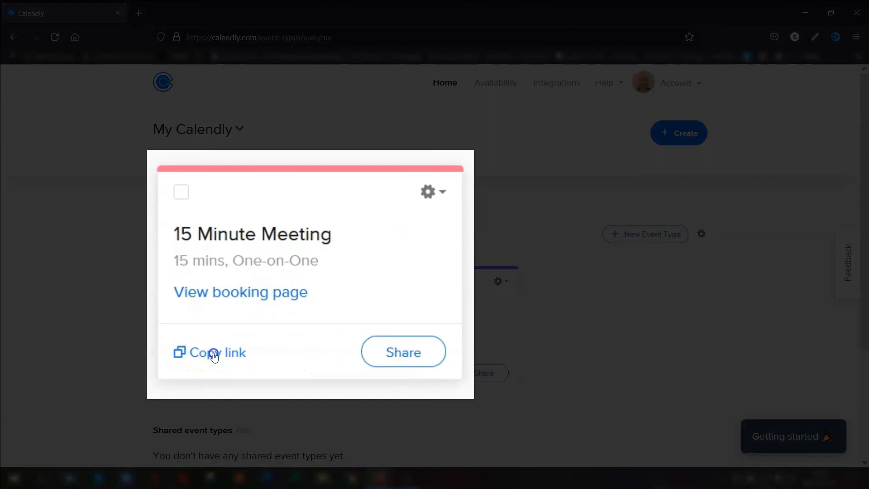
Copy the 15 Minute Meeting booking link and preview its booking page
left_click(208, 357)
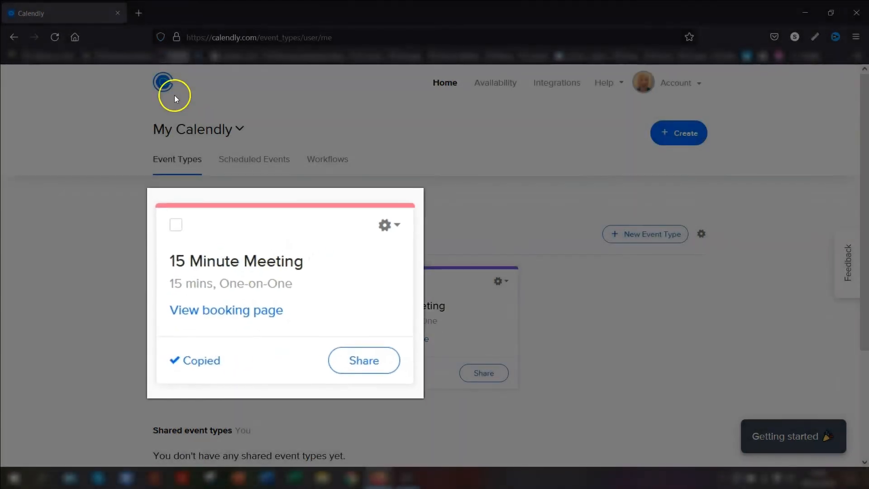
left_click(141, 14)
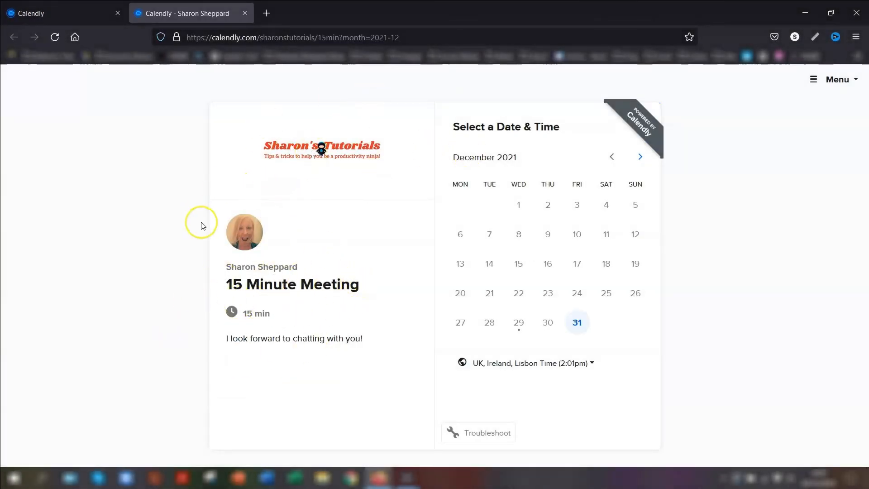
key("ctrl+w")
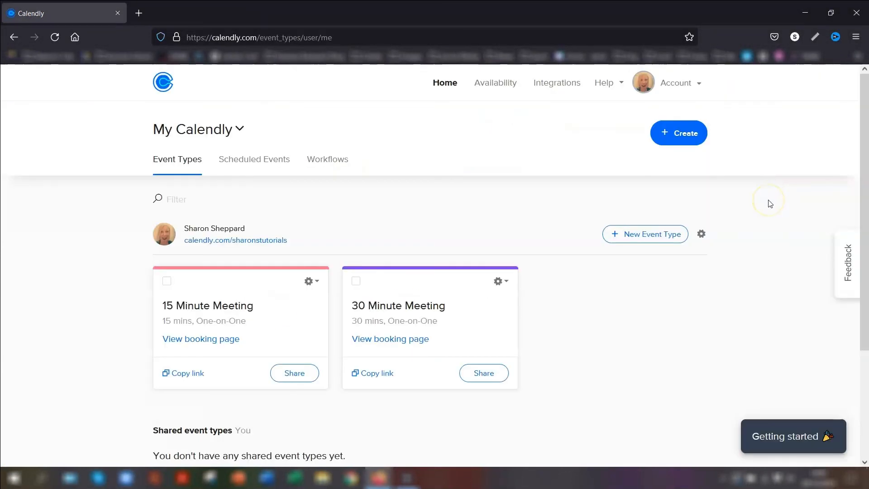